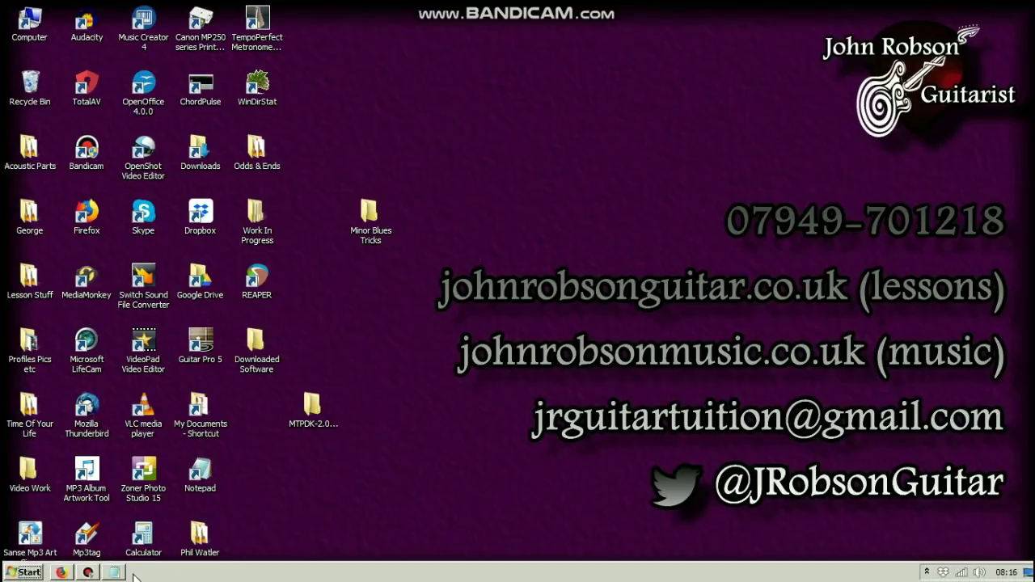
Step: Move the blank Notepad window aside, then open Computer's Properties to see Windows 7 Professional, 64-bit
click(125, 575)
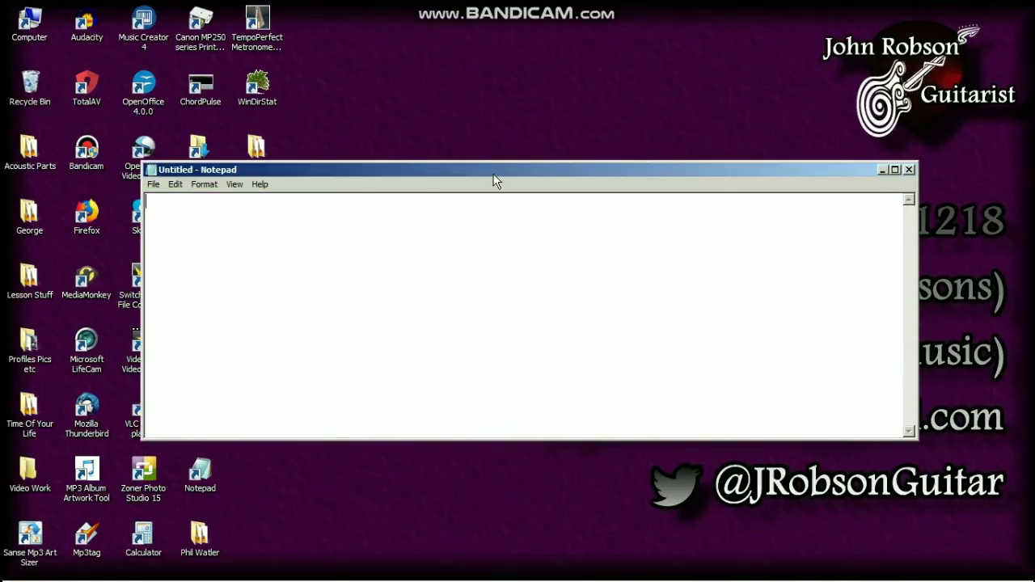
drag(497, 166, 556, 87)
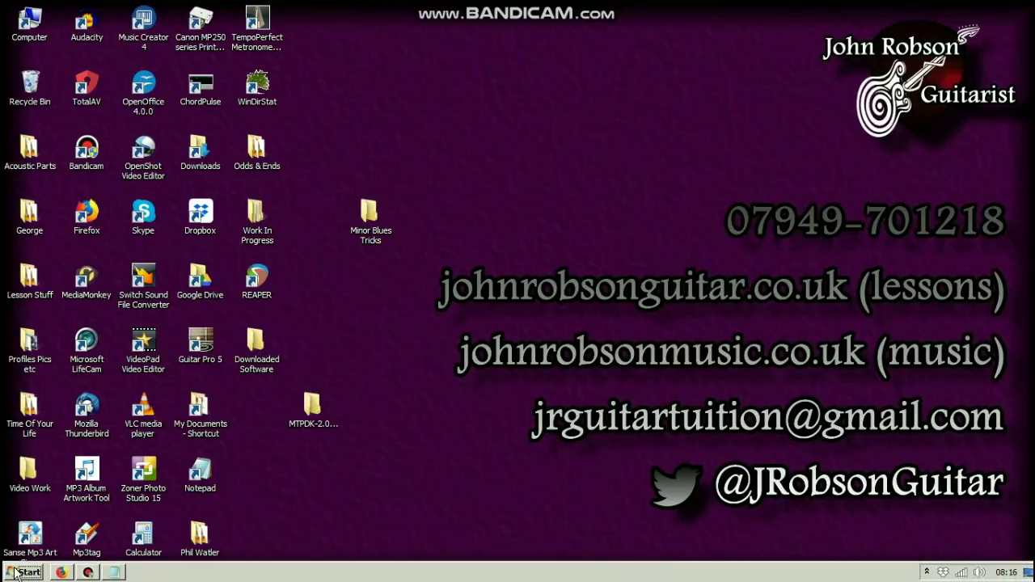
click(24, 573)
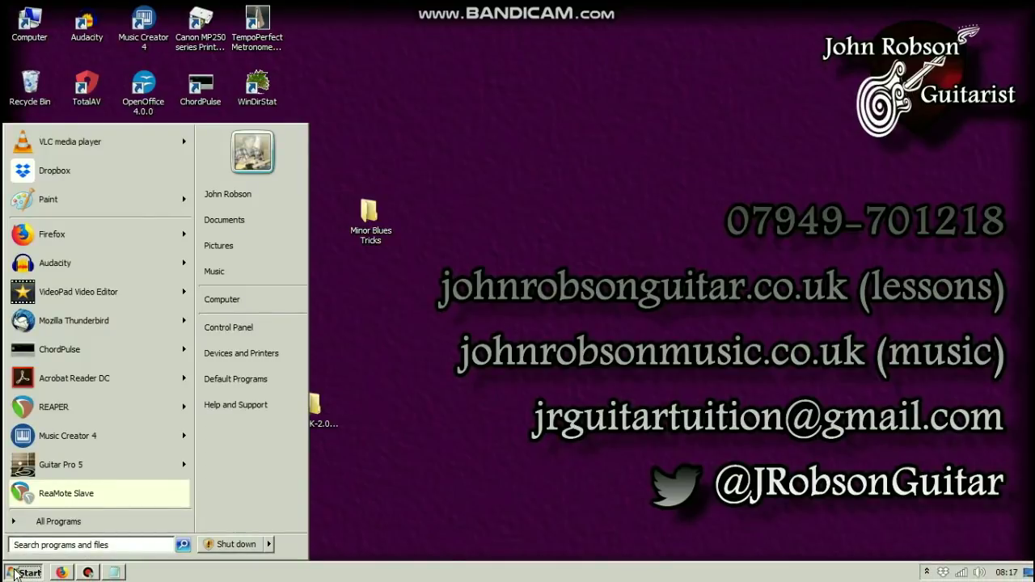
right_click(228, 308)
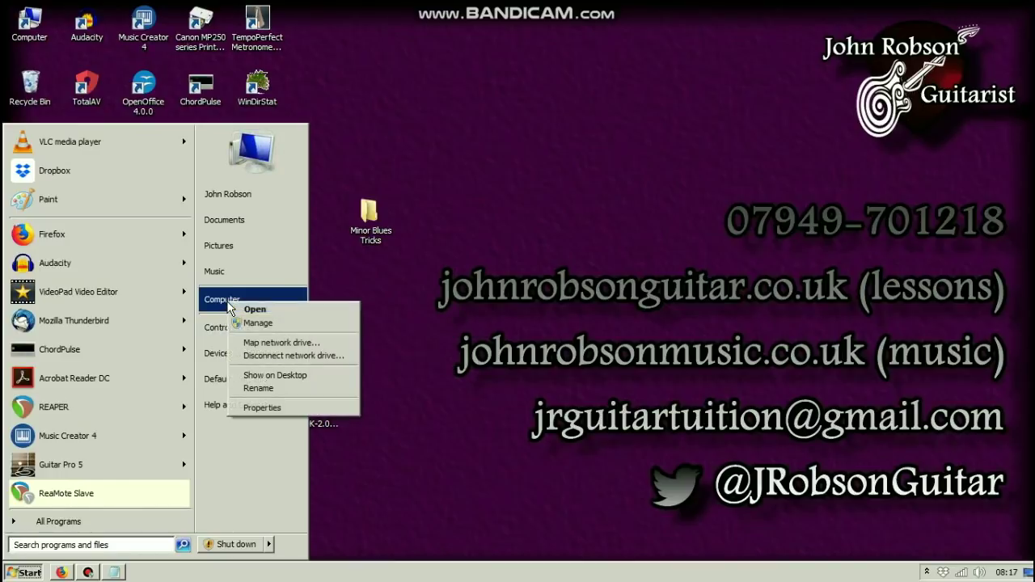
click(266, 406)
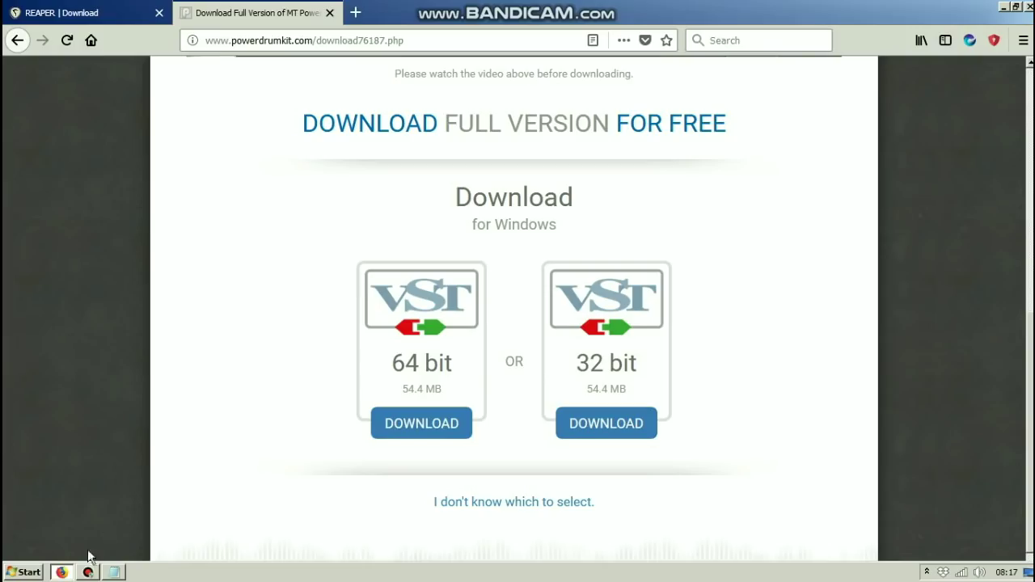
Step: Bring back Firefox's REAPER download page and scroll to the Windows 32-bit and 64-bit downloads
click(111, 24)
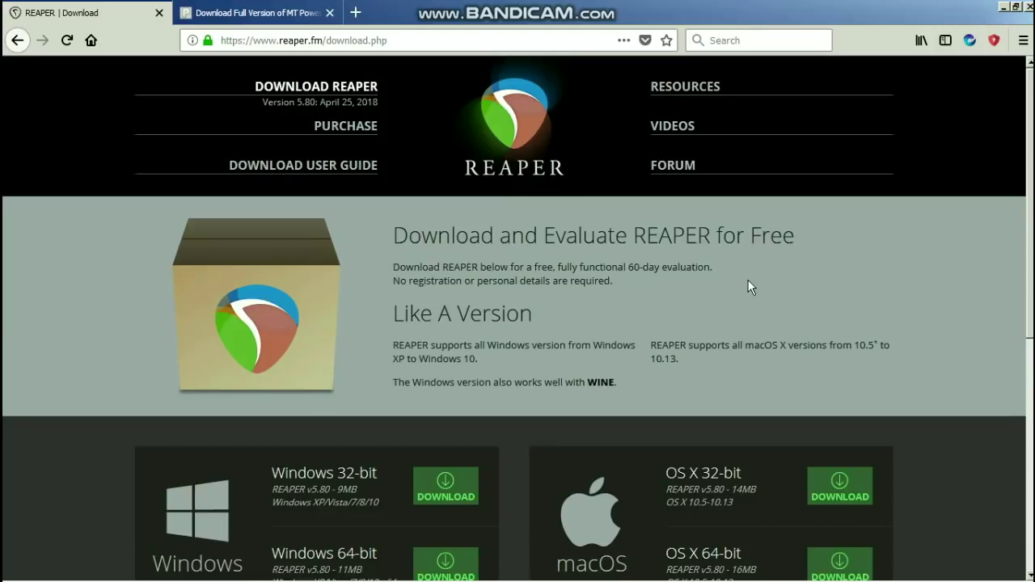
scroll(748, 284, down, 3)
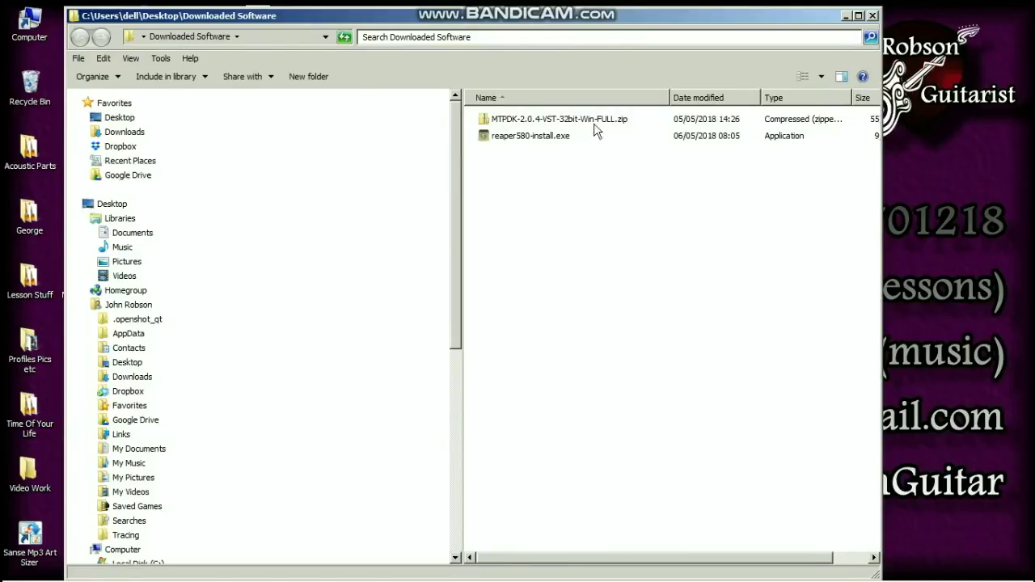
Step: Shift the Downloaded Software window right and select reaper580-install.exe
drag(558, 7, 605, 15)
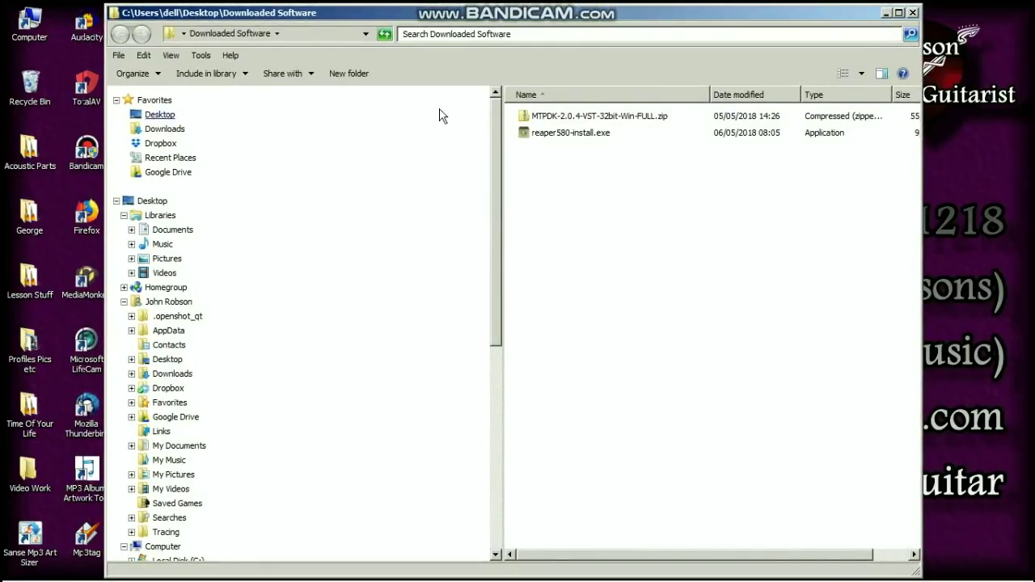
click(547, 136)
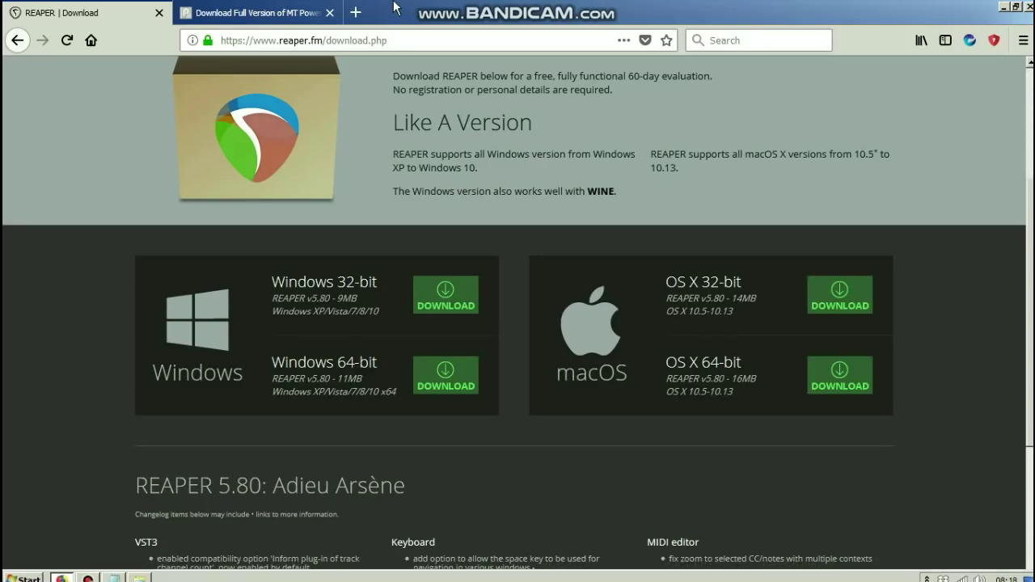
Step: Return to the MT Power DrumKit 2 page in Firefox and scroll to its 64-bit and 32-bit downloads
click(255, 12)
scroll(402, 79, up, 5)
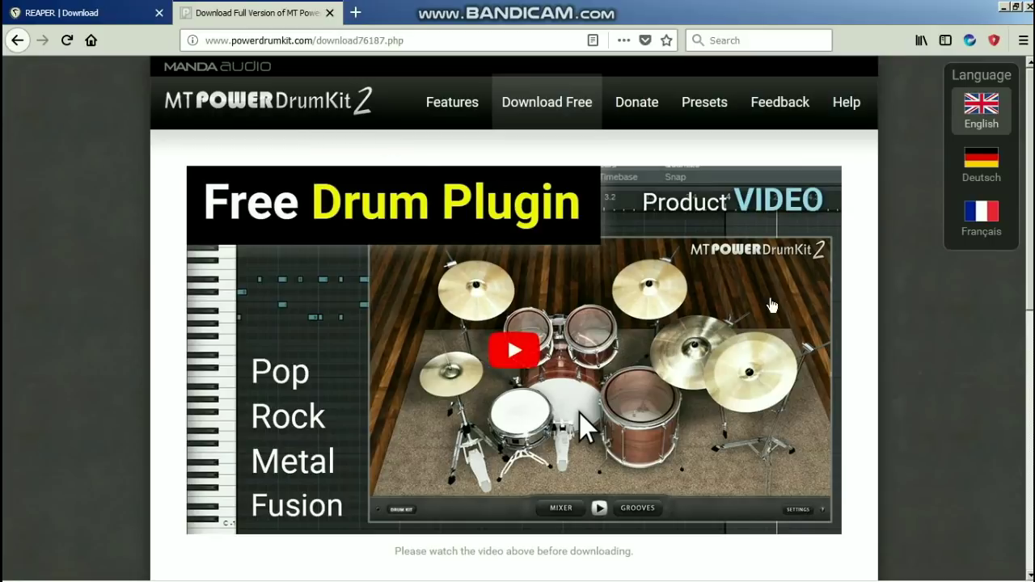
scroll(856, 354, down, 2)
scroll(856, 354, down, 4)
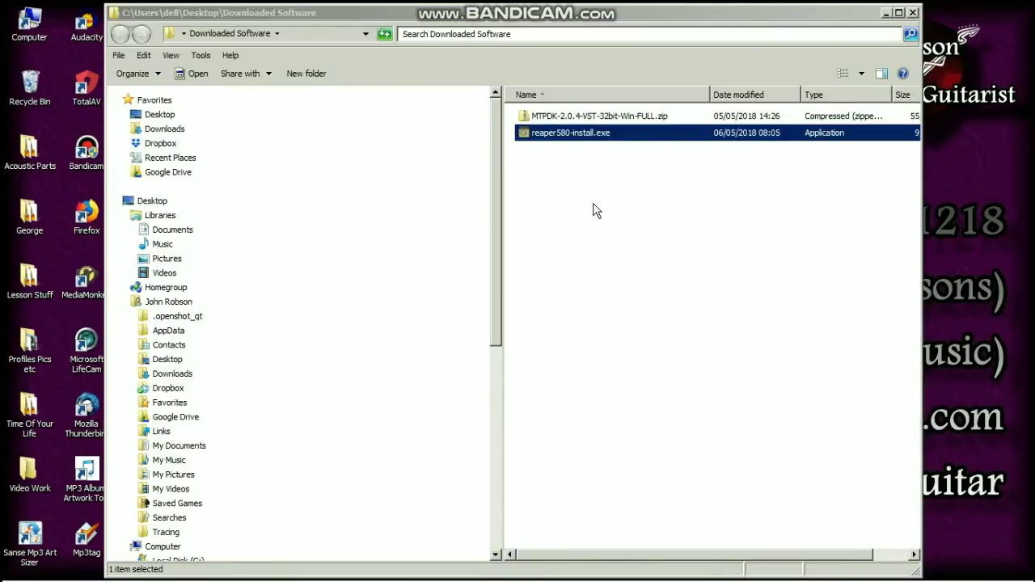
Step: Open the MTPDK-2.0.4-VST-32bit-Win-FULL folder, select MT-PowerDrumKit.dll and MT-PowerDrumKit-Content.pdk, and move the window right
click(594, 117)
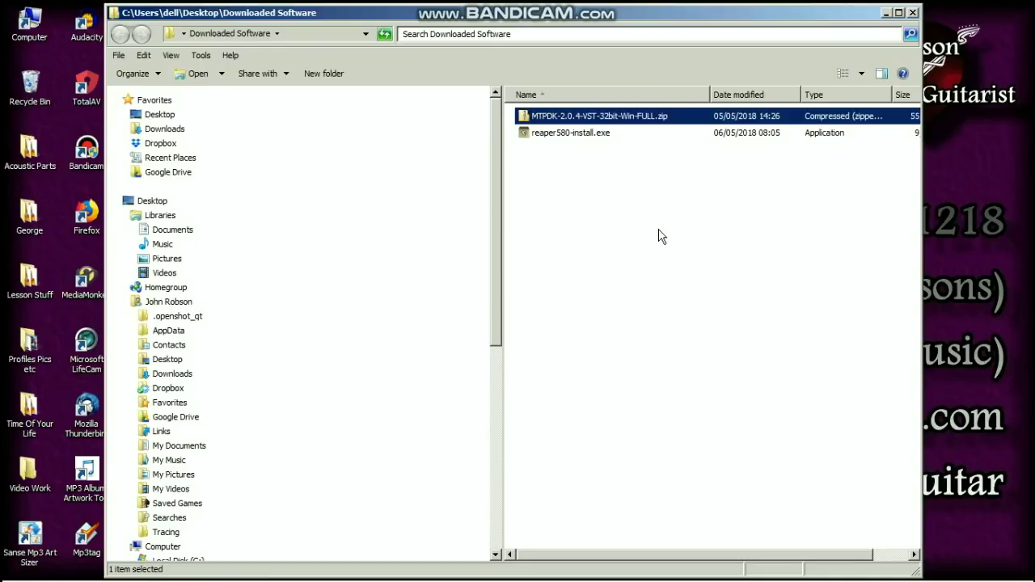
double_click(645, 115)
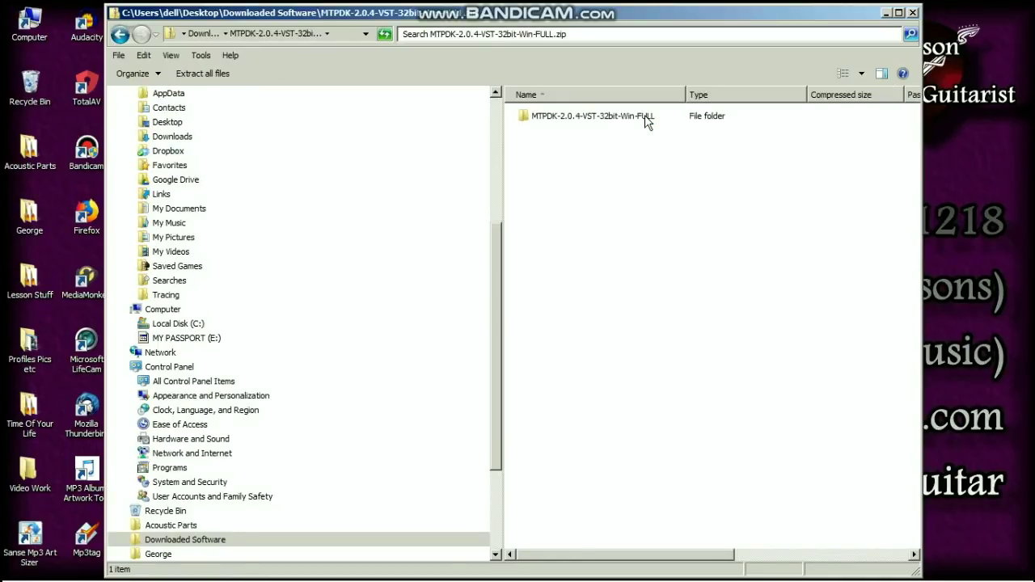
double_click(644, 114)
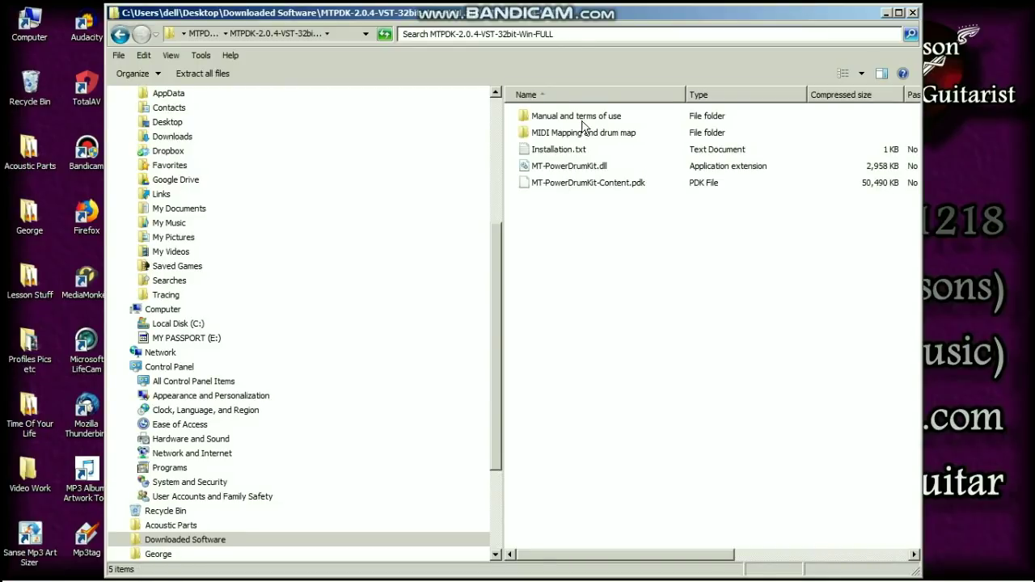
click(586, 172)
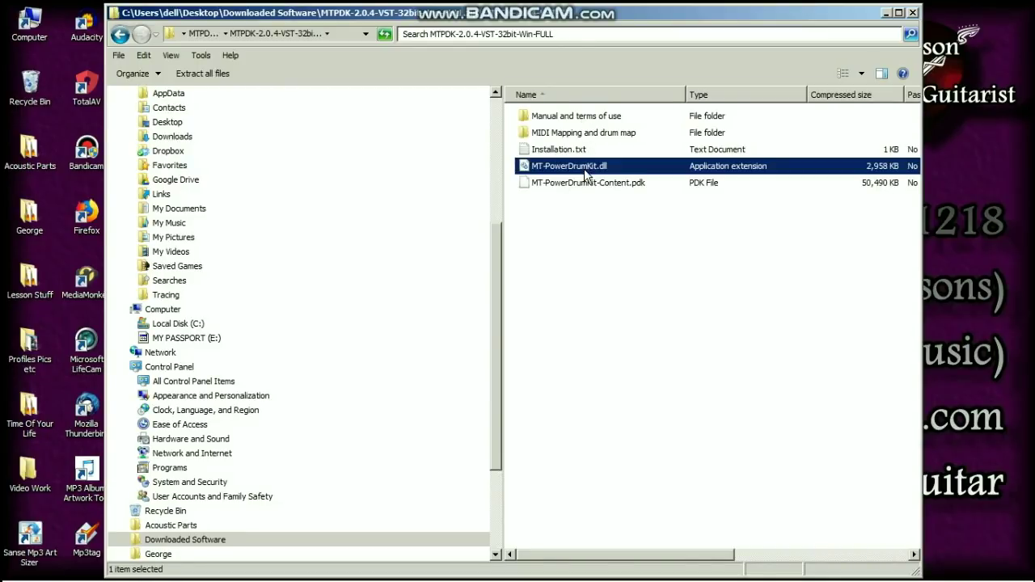
shift+click(588, 183)
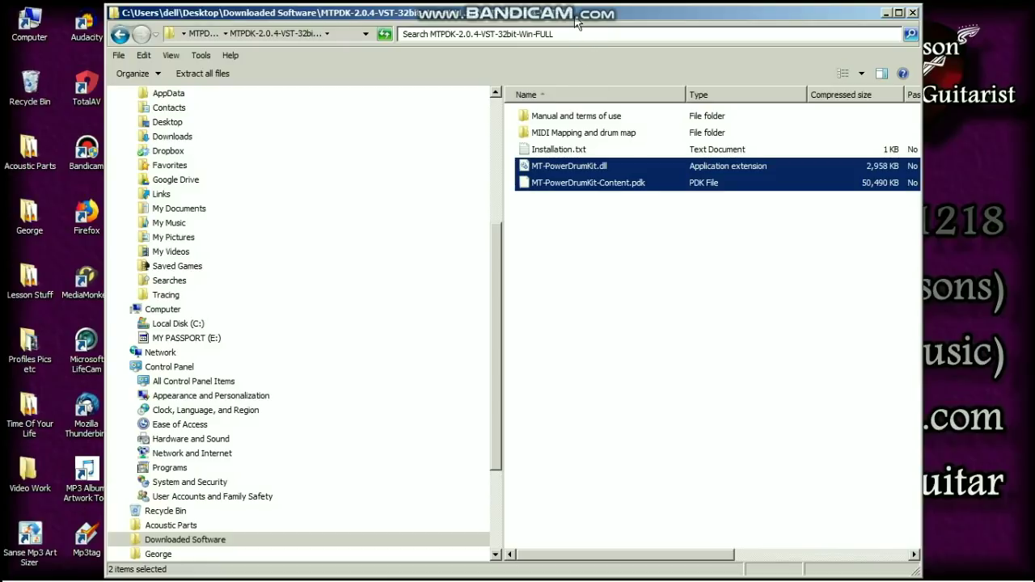
drag(578, 18, 978, 53)
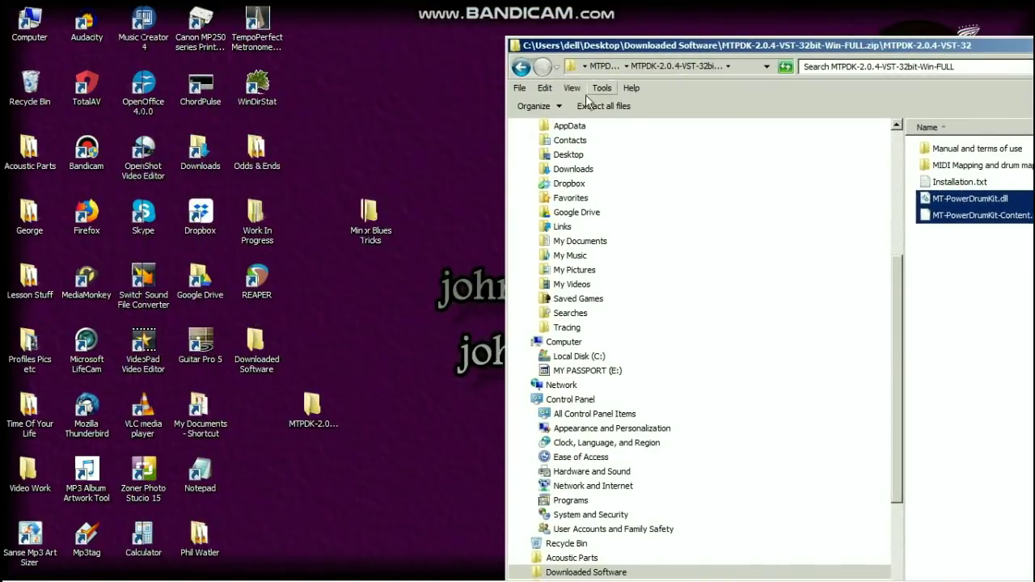
Step: Open a new Explorer window on C:\Program Files (x86)
double_click(23, 30)
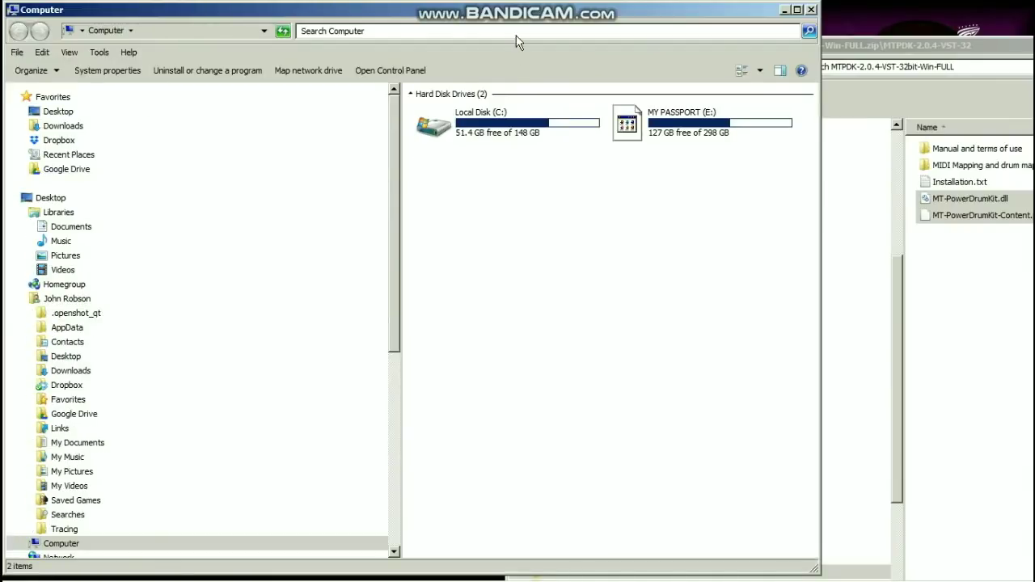
double_click(509, 135)
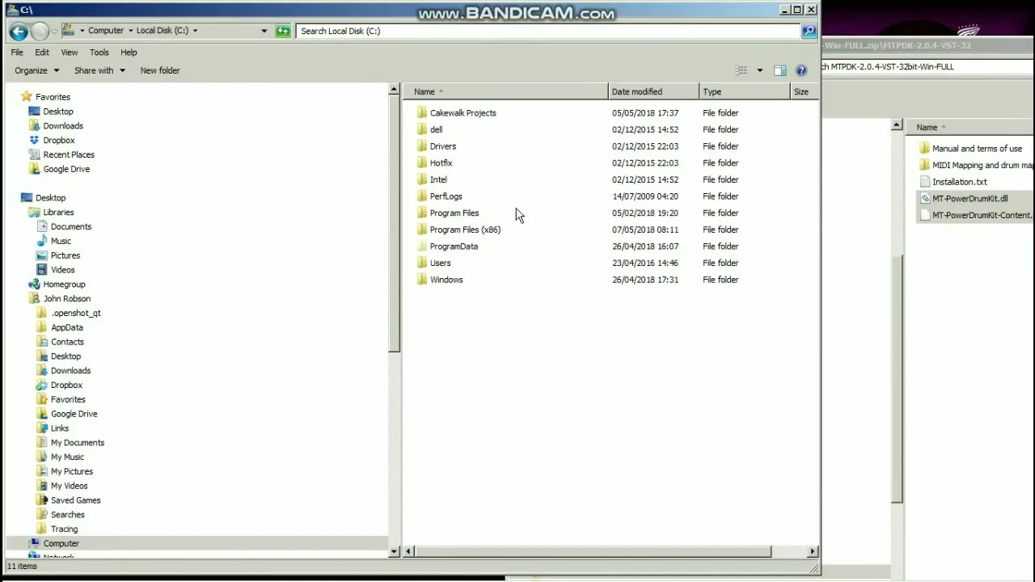
double_click(472, 230)
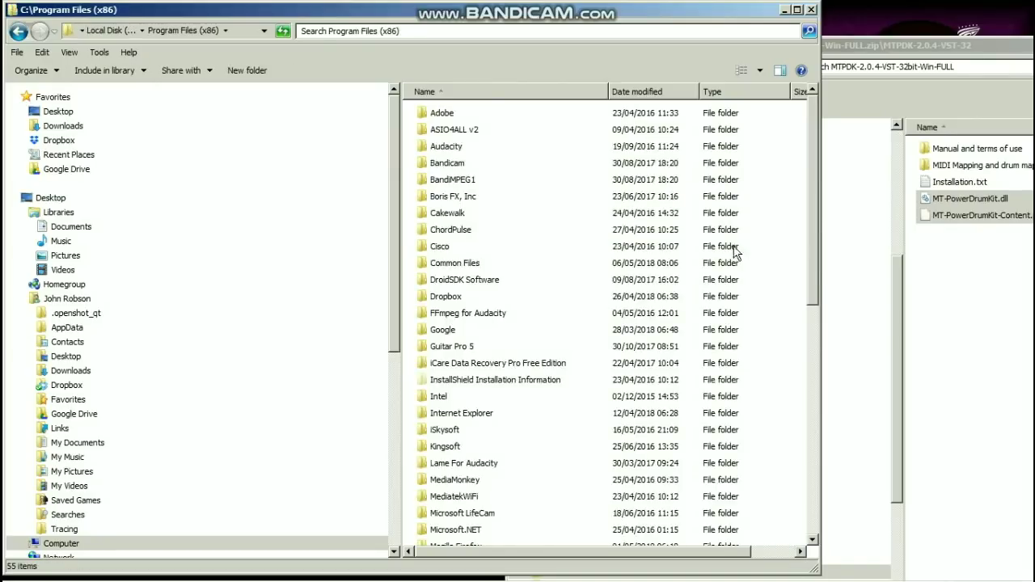
drag(816, 192, 805, 435)
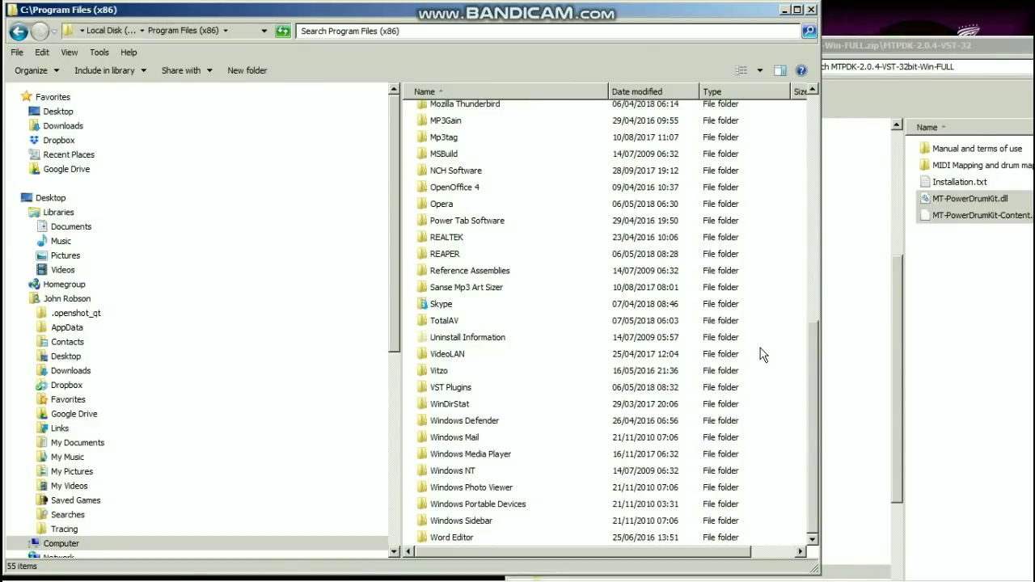
Step: Create a new folder in Program Files (x86), then delete it as unneeded
right_click(772, 299)
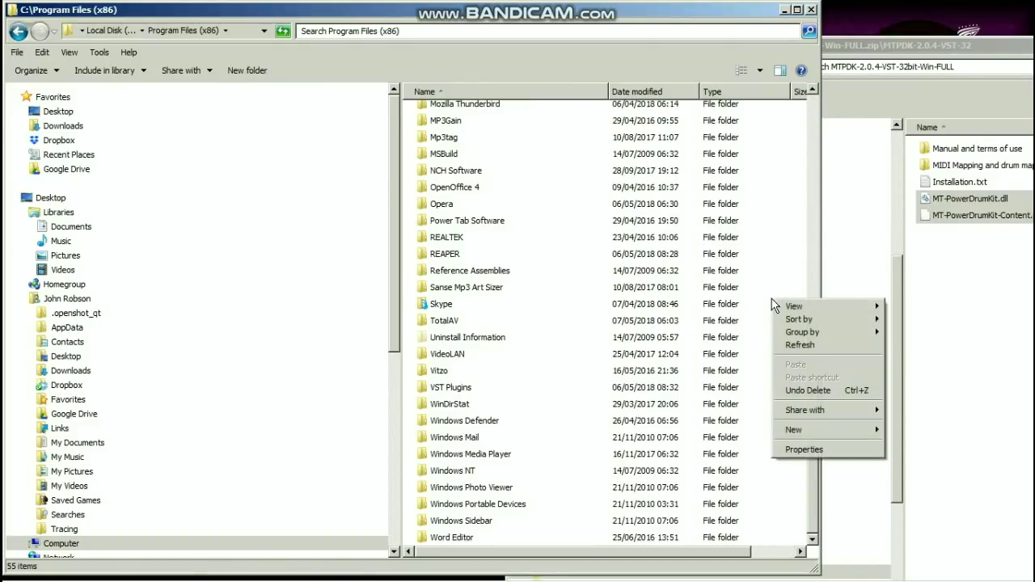
mouse_move(793, 431)
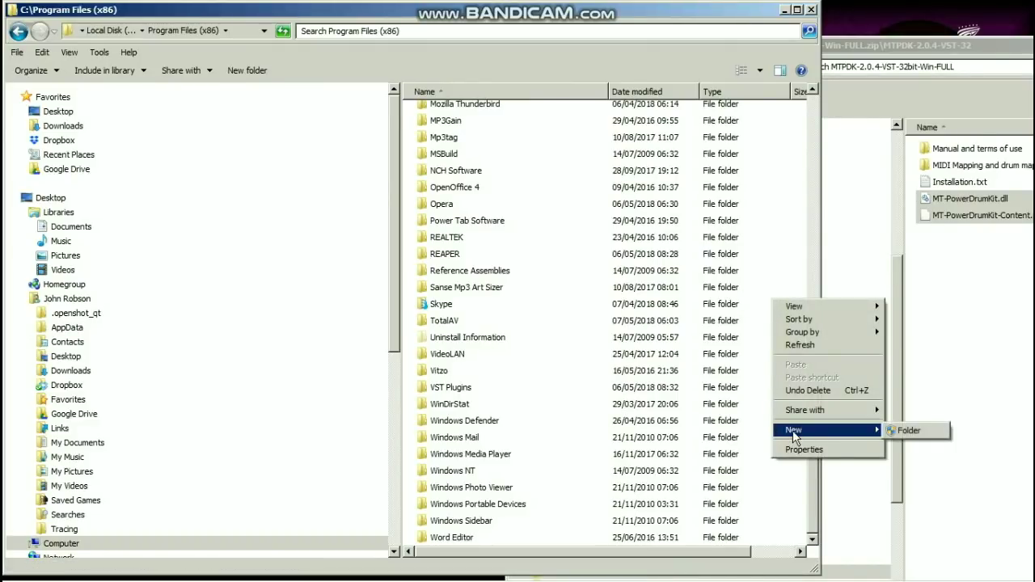
click(908, 431)
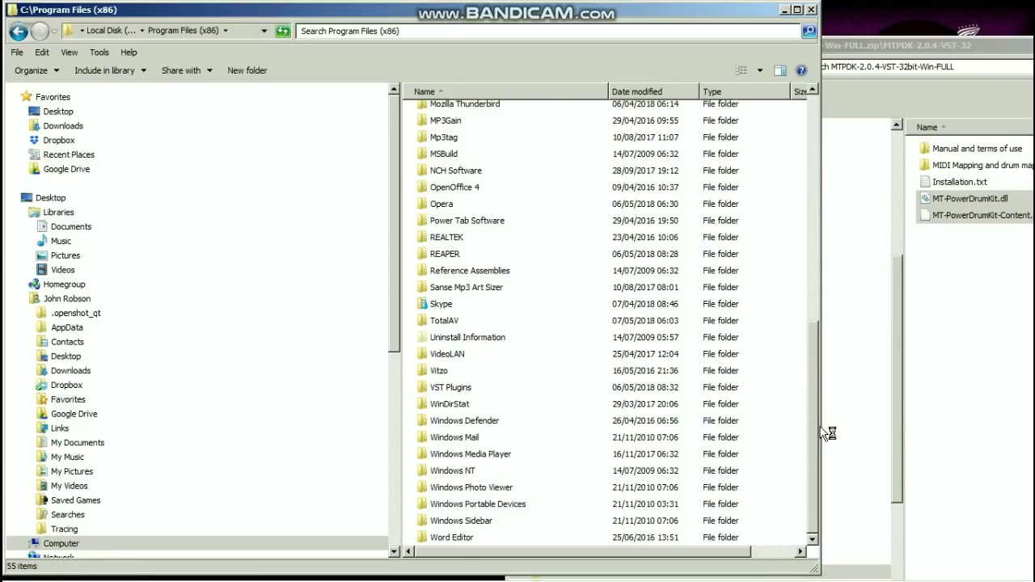
click(772, 293)
right_click(457, 173)
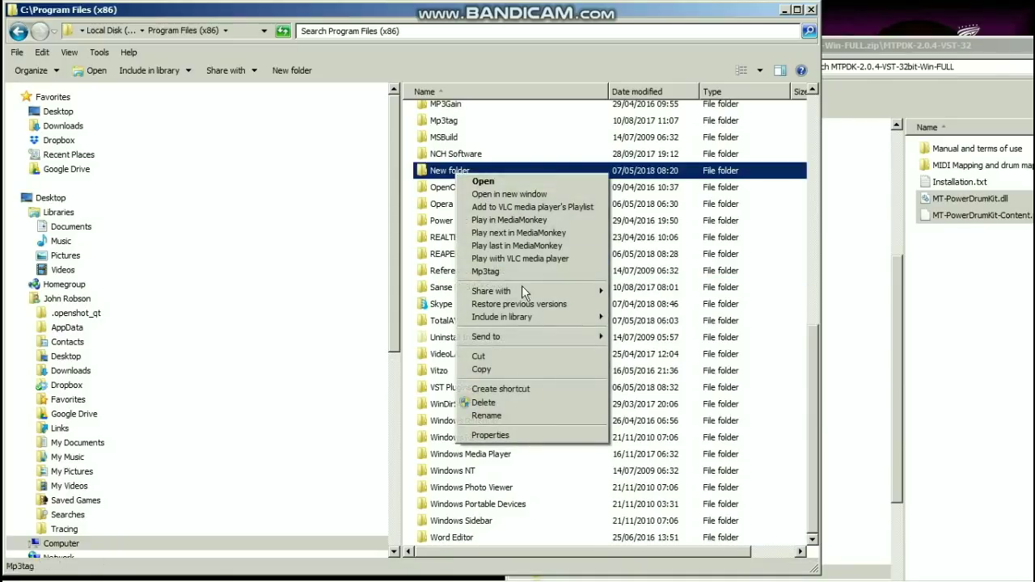
click(551, 410)
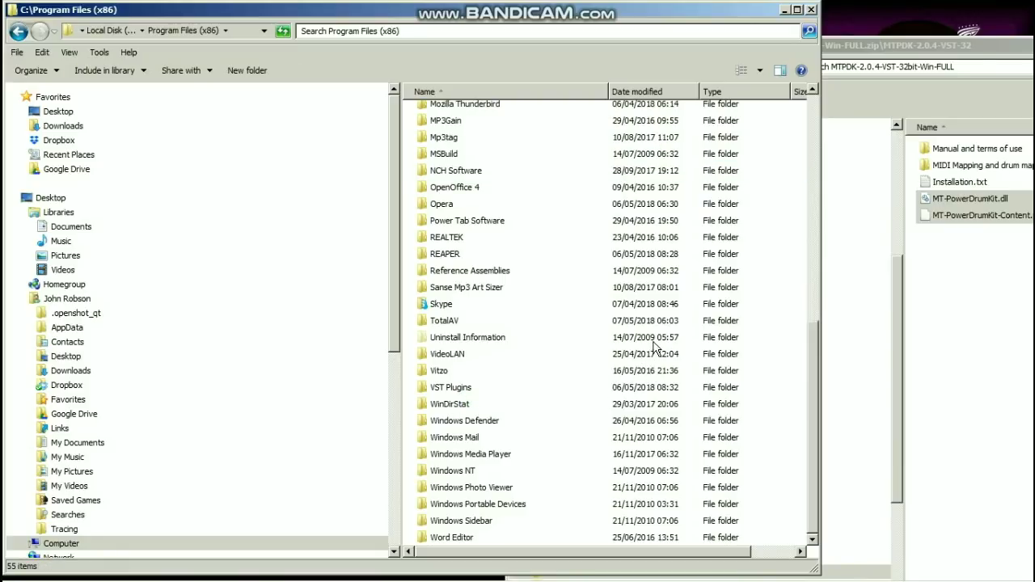
Step: Open the VST Plugins folder in Program Files (x86)
click(518, 357)
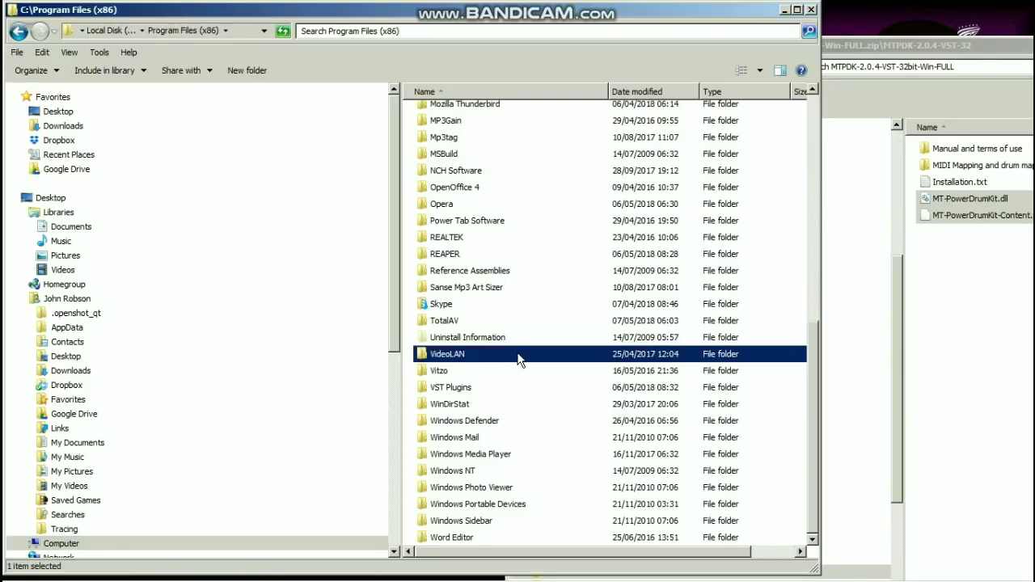
click(462, 388)
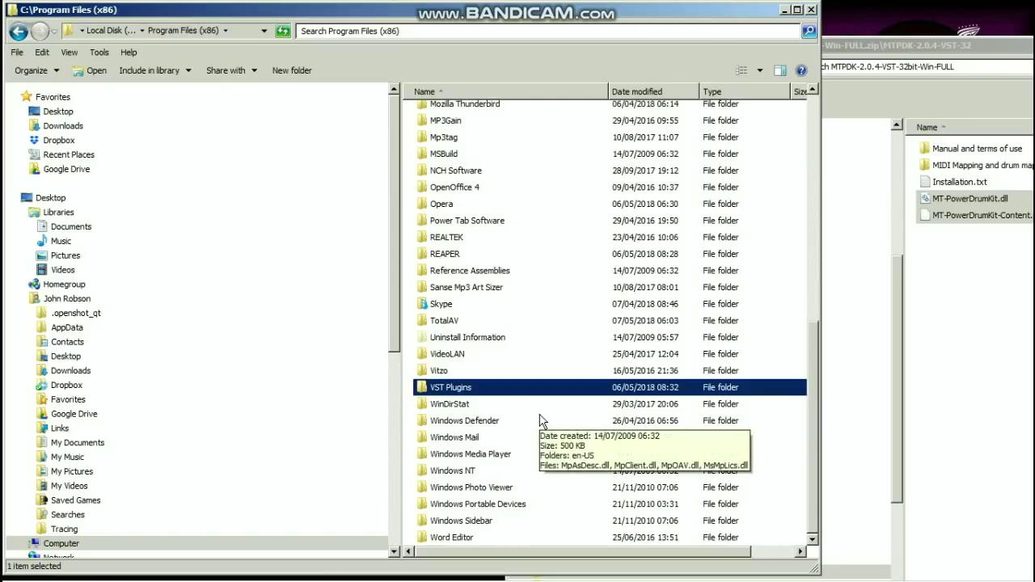
double_click(504, 391)
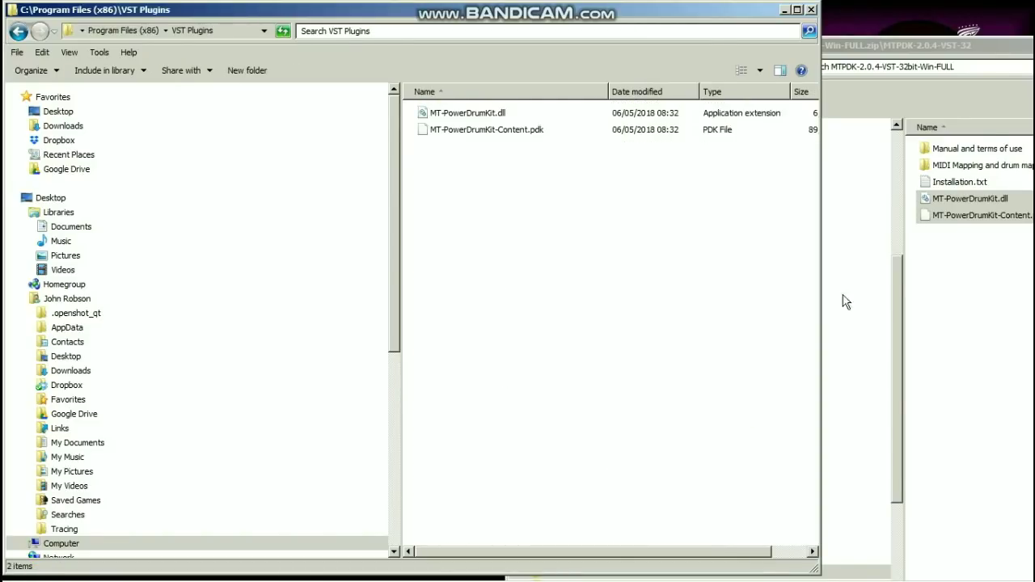
Step: Pick out MT-PowerDrumKit.dll and MT-PowerDrumKit-Content.pdk in the archive window, then return to VST Plugins
click(946, 199)
click(955, 216)
click(952, 202)
click(954, 215)
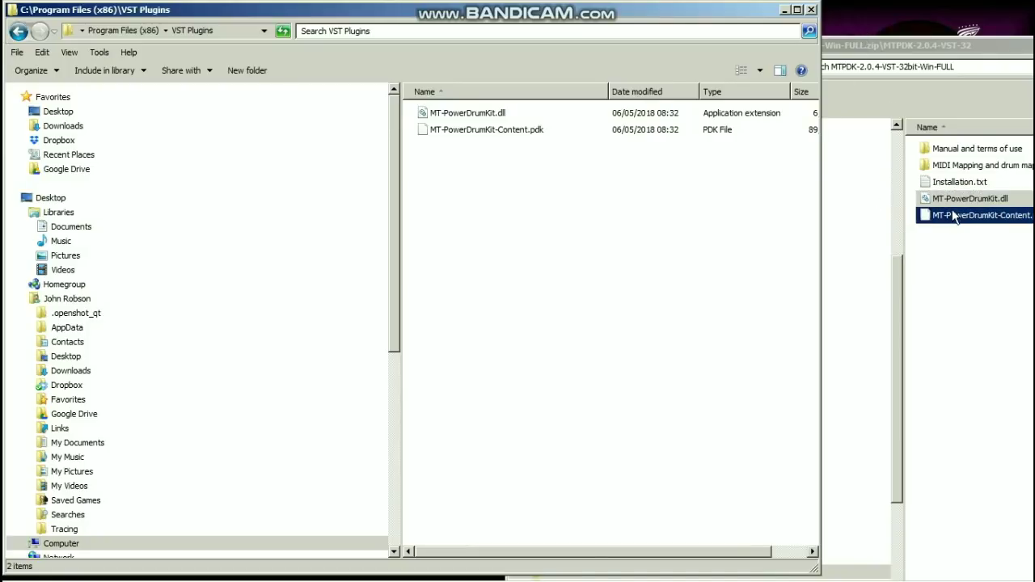
click(953, 203)
click(954, 215)
click(954, 205)
click(954, 220)
click(954, 202)
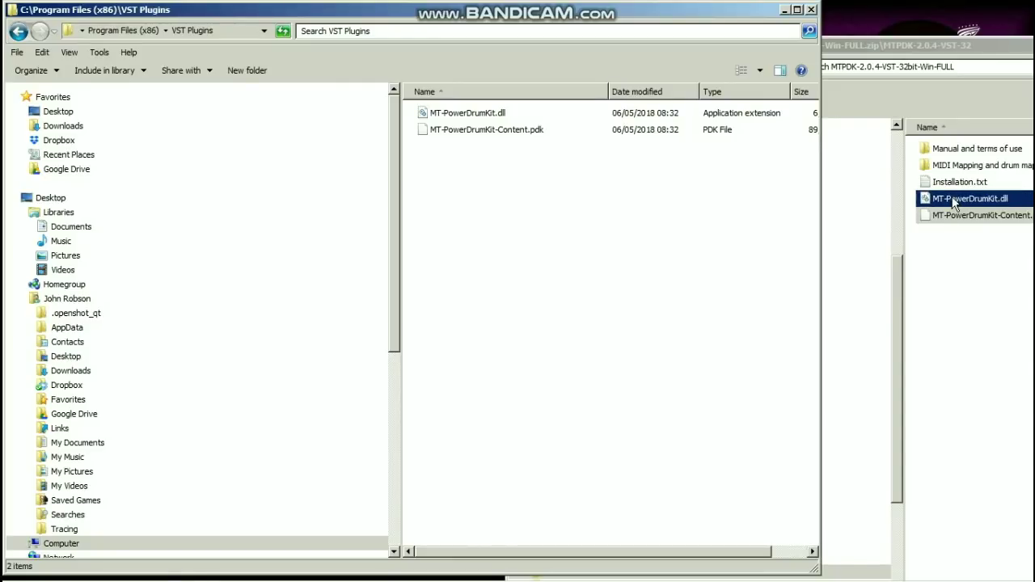
click(495, 78)
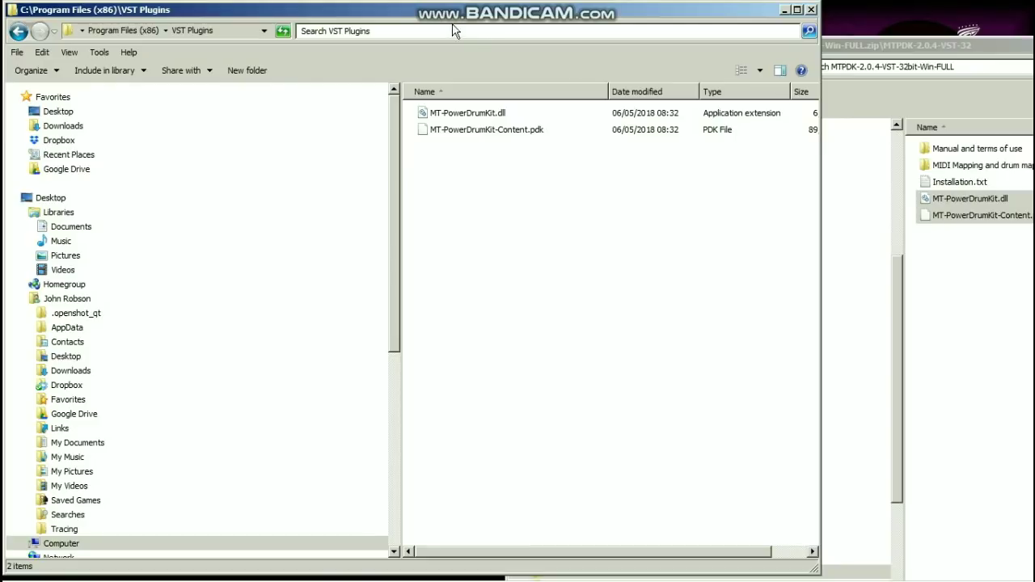
drag(447, 7, 694, 33)
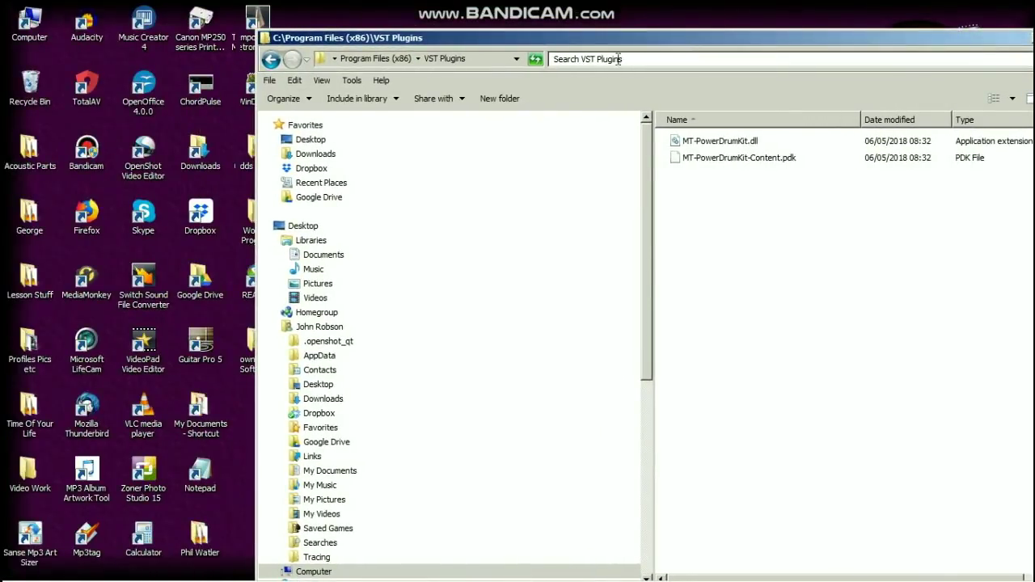
Step: Copy the C:\Program Files (x86)\VST Plugins path from the Explorer address bar
click(473, 58)
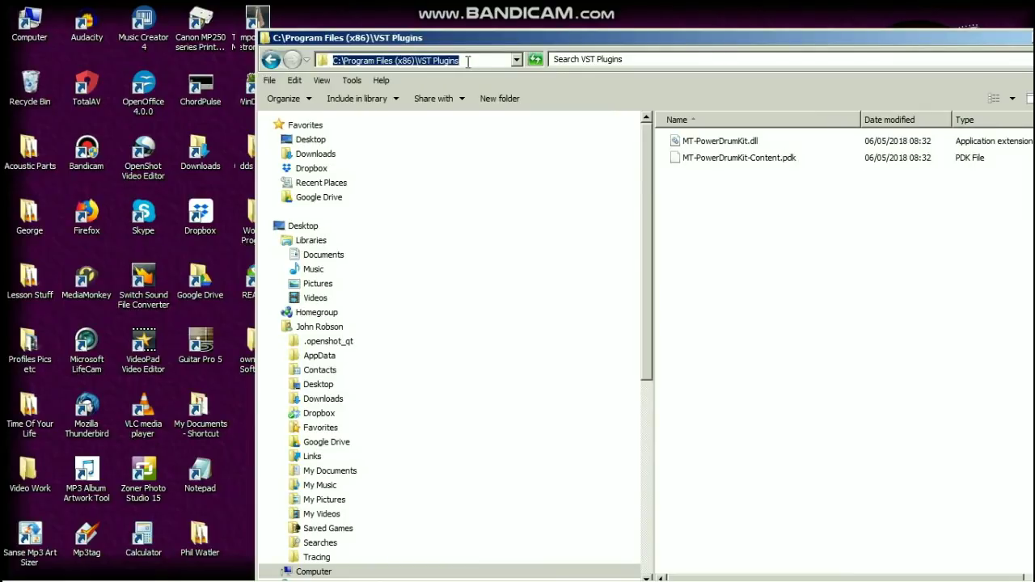
right_click(451, 65)
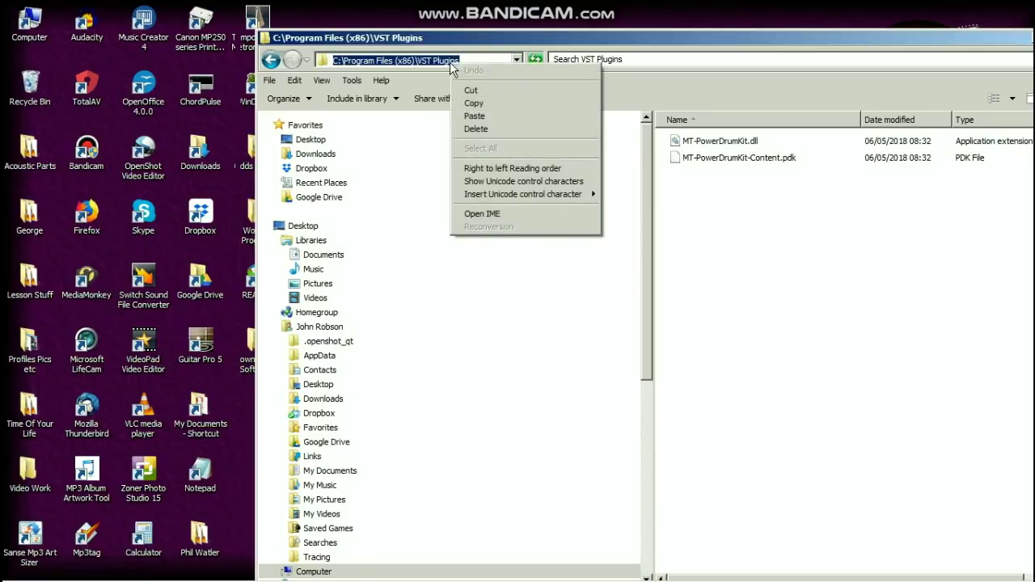
click(474, 105)
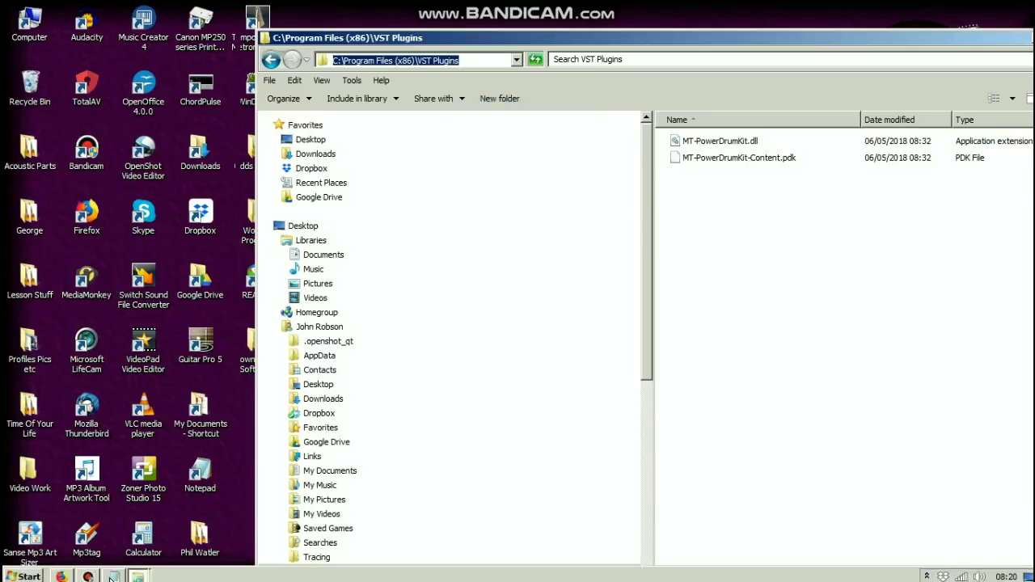
Step: Paste the path into a blank Notepad note, minimize it, and bring the MTPDK zip window forward
click(124, 576)
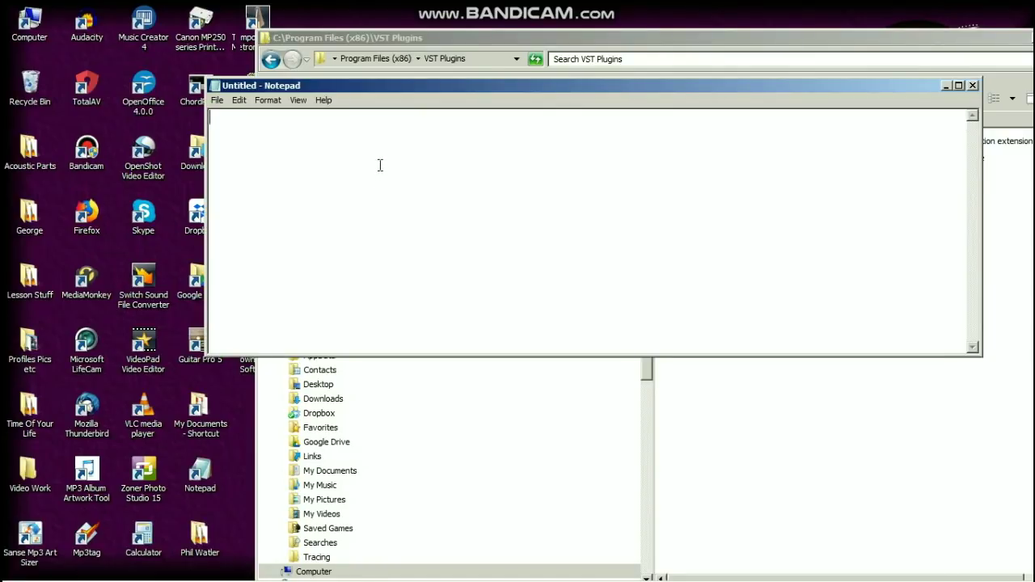
right_click(380, 165)
click(405, 216)
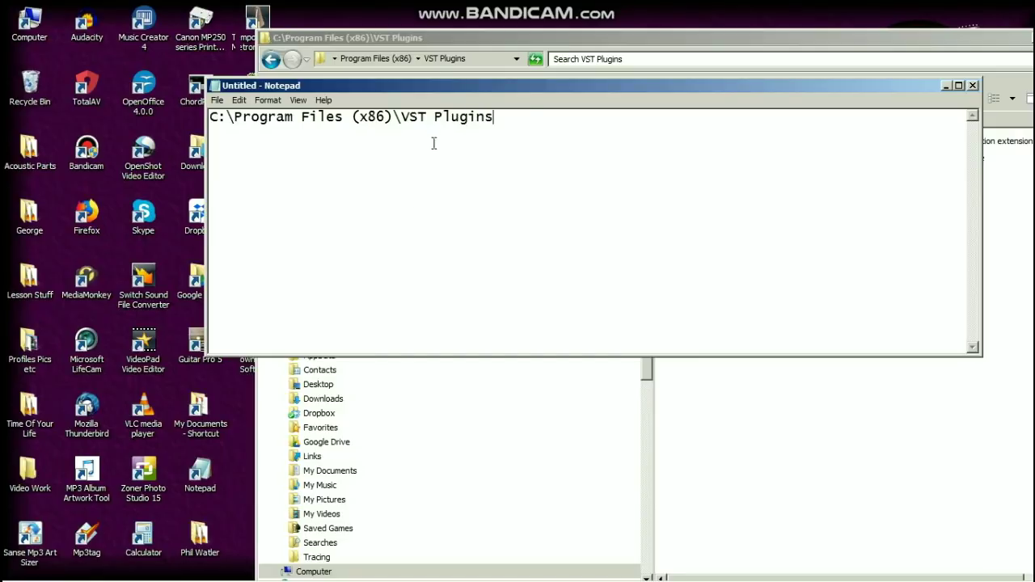
click(946, 85)
drag(931, 40, 731, 36)
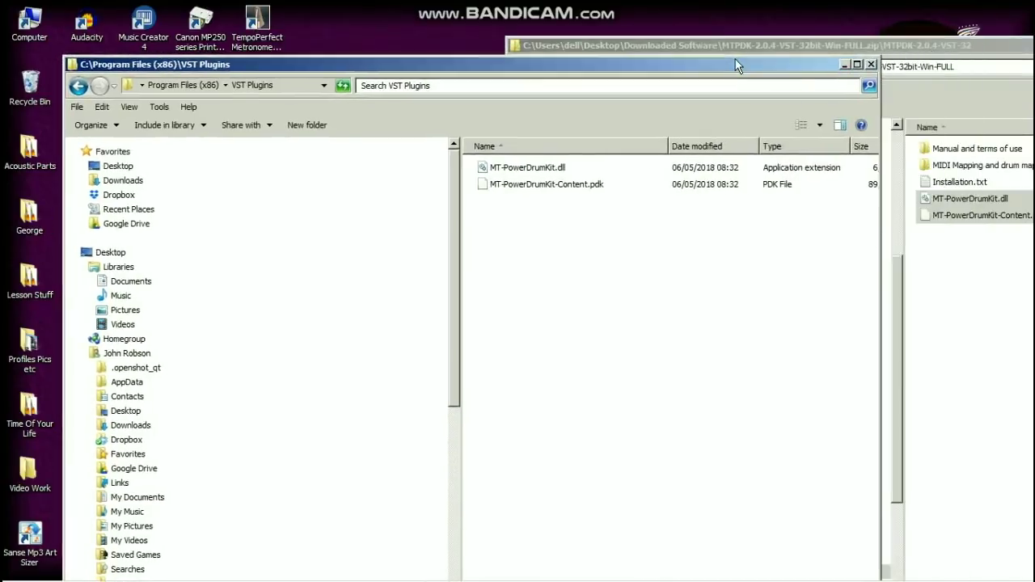
click(870, 65)
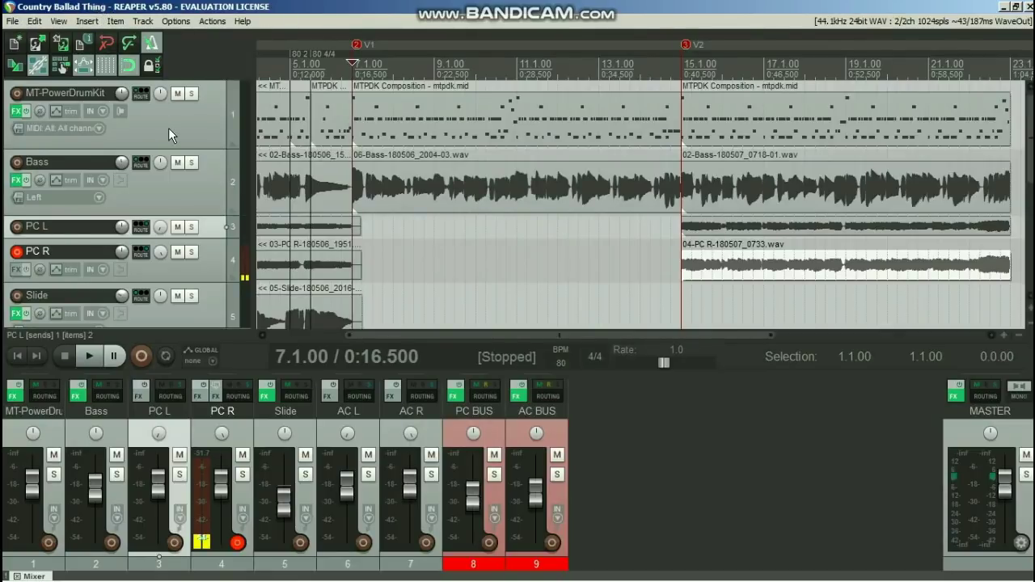
Step: Start a new empty REAPER project and open Options > Preferences
click(37, 46)
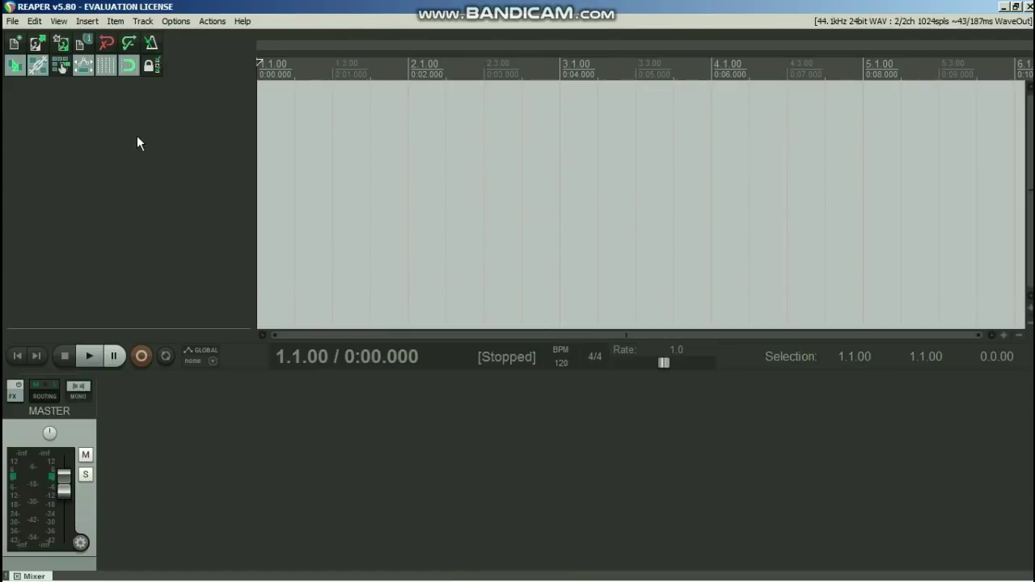
click(177, 22)
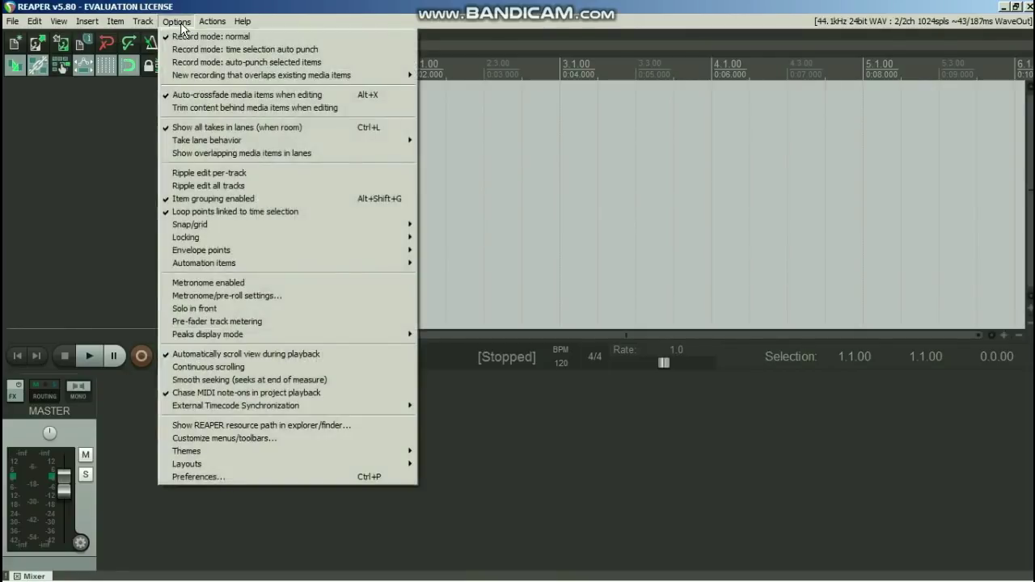
click(187, 477)
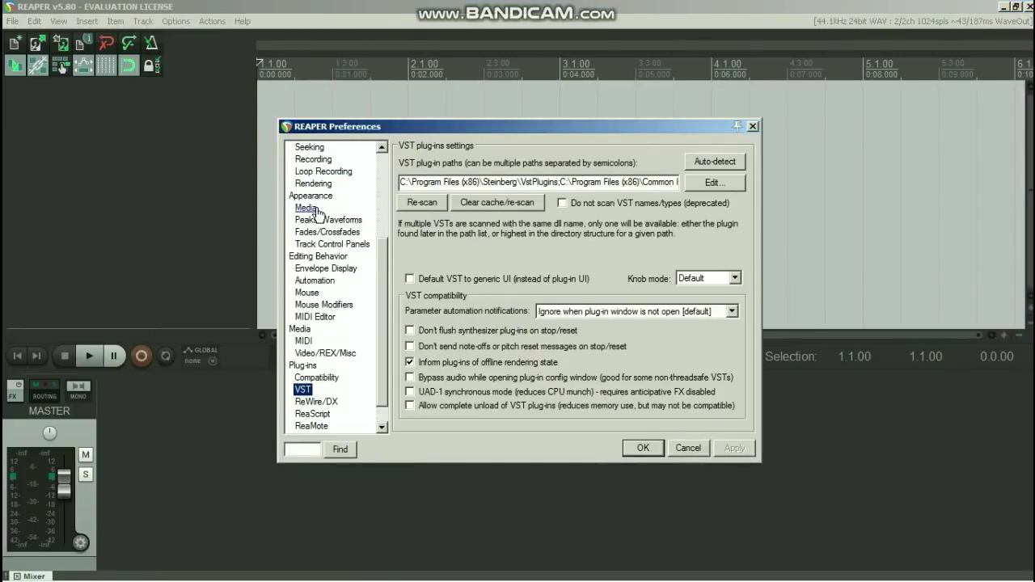
Step: Set audio input to Microphone (3- ToneLabST) and output to Headphones (3- ToneLabST)
drag(382, 298, 381, 211)
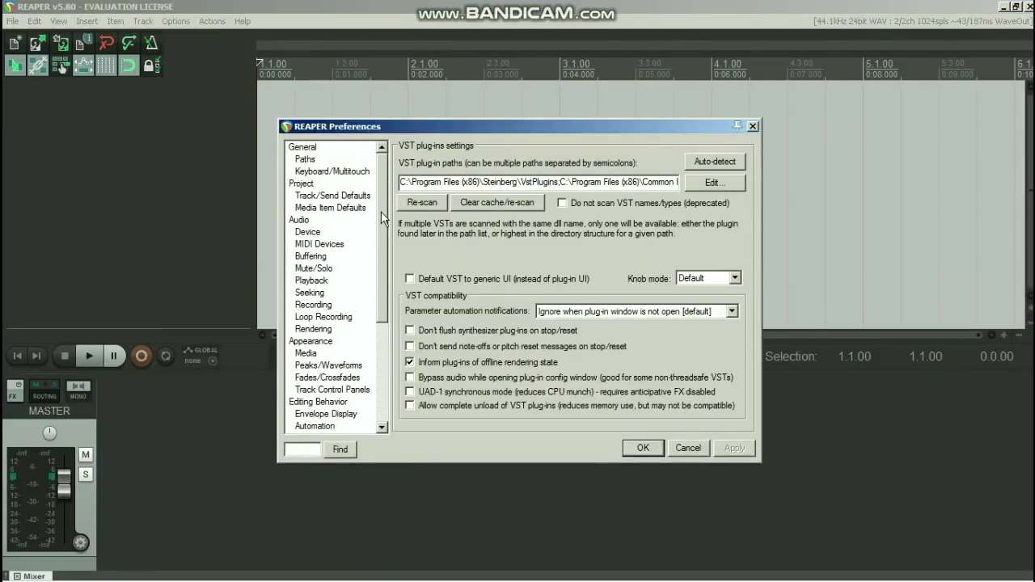
click(308, 232)
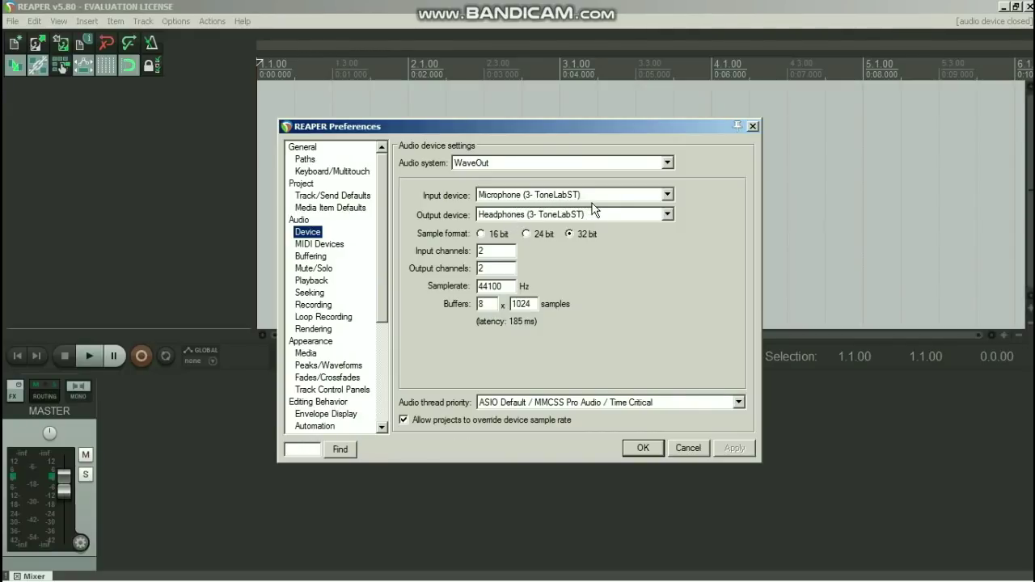
click(670, 197)
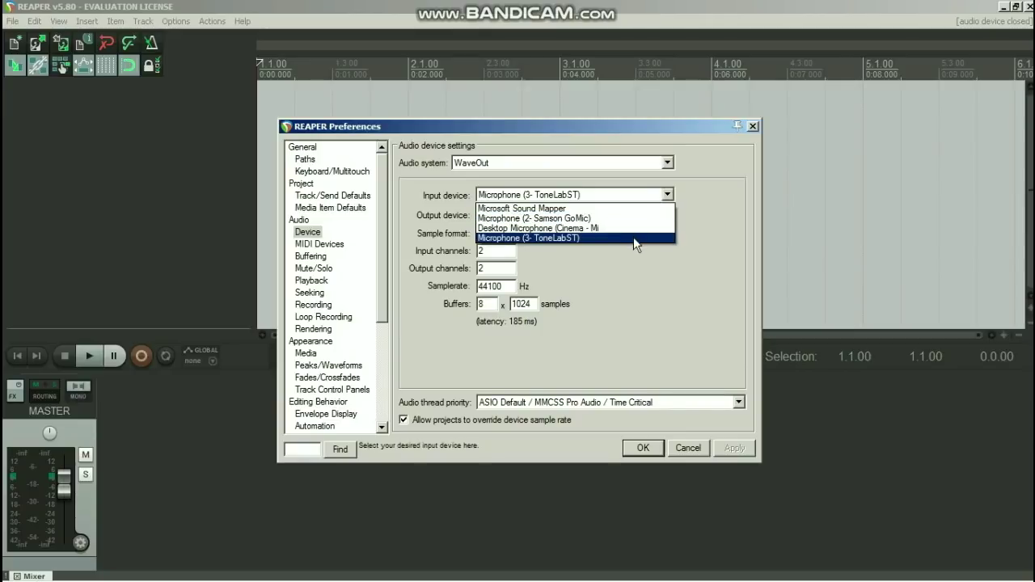
click(634, 237)
click(669, 214)
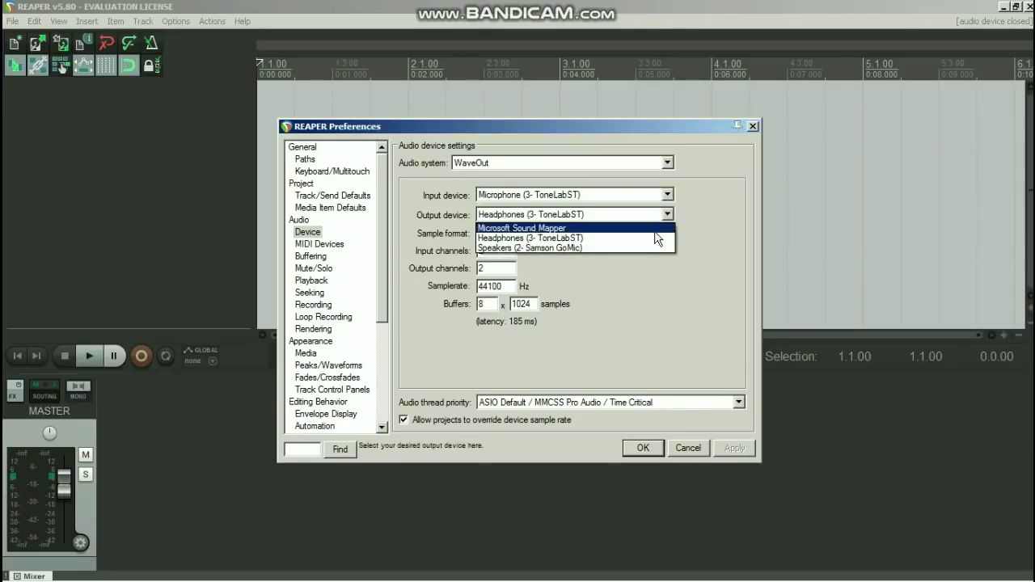
click(649, 238)
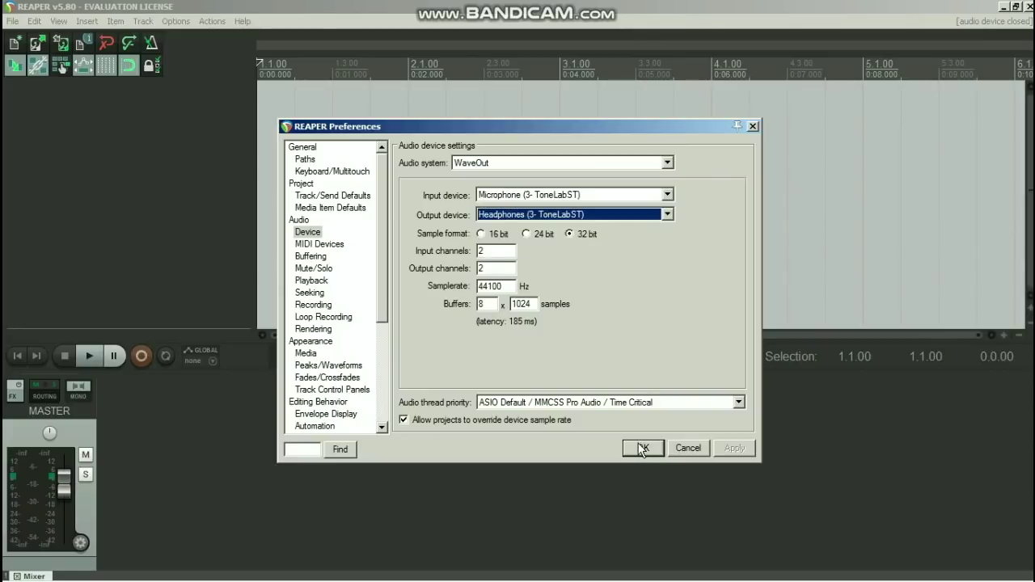
Step: Delete the trailing VST Plugins entry so the VST path list ends with Common Files\VST3;
drag(379, 252, 388, 356)
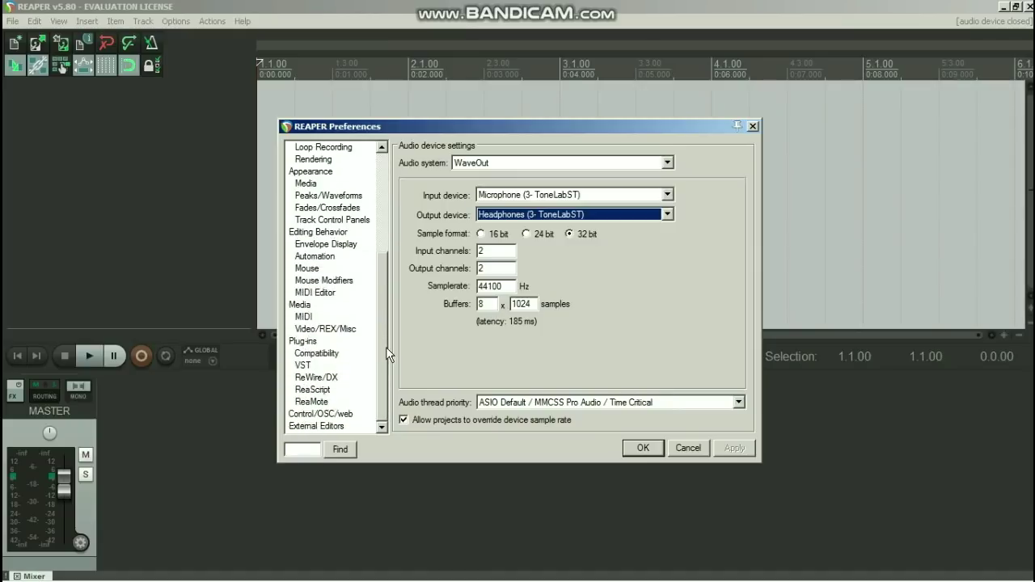
click(302, 366)
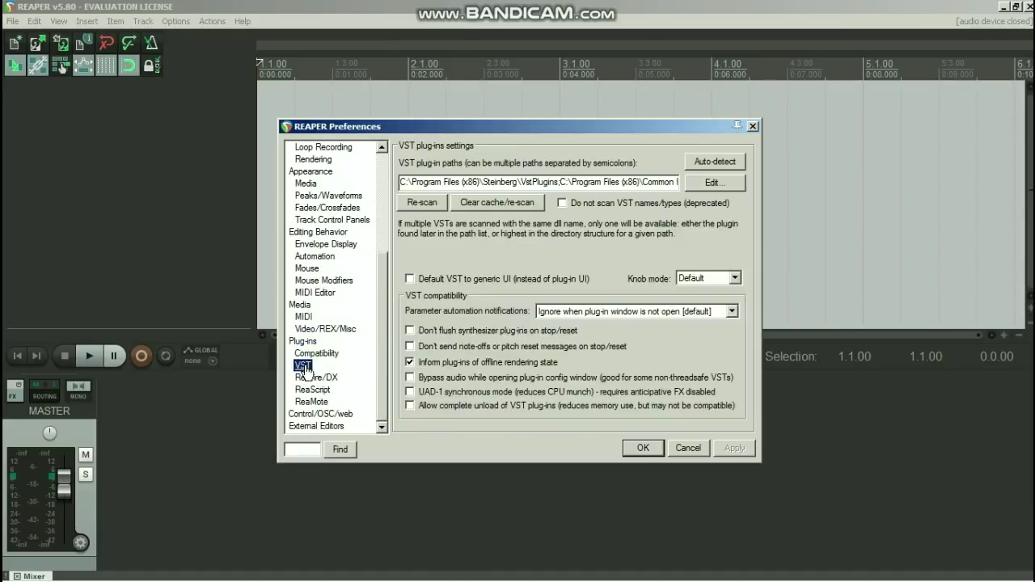
click(405, 182)
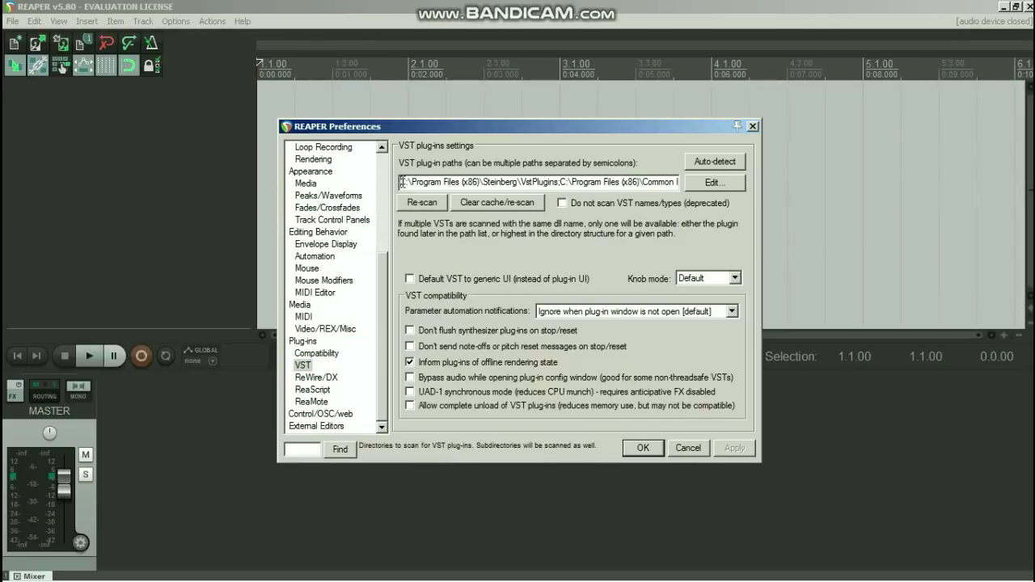
drag(441, 182, 526, 182)
click(556, 183)
key(Right)
key(Right)
key(Right)
key(Right)
key(Right)
key(Right)
key(Right)
key(Right)
key(Right)
key(Right)
key(Right)
key(Right)
key(Right)
key(Right)
key(Right)
key(Right)
key(Right)
key(Right)
key(Right)
key(Right)
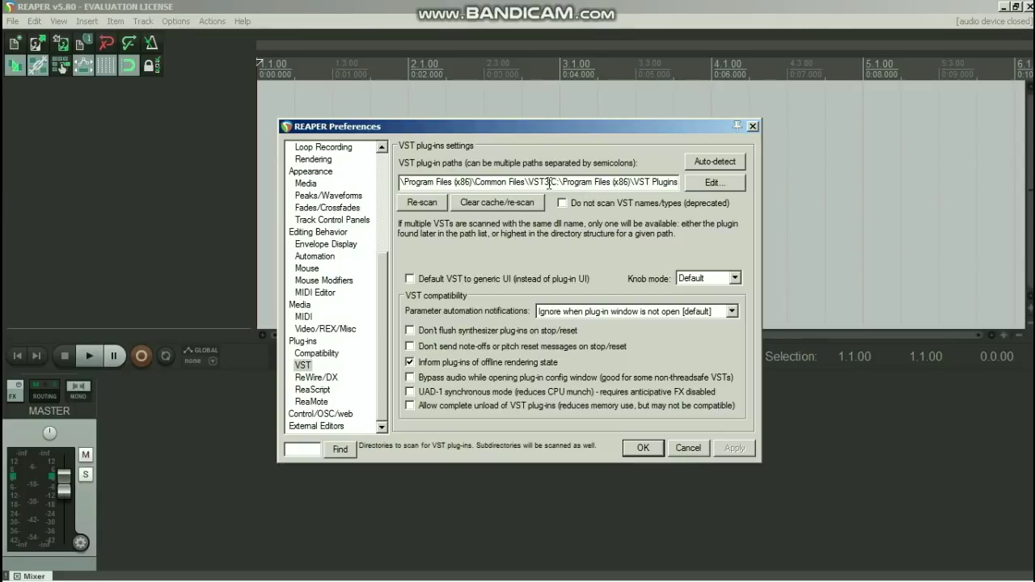
drag(550, 183, 699, 184)
key(Delete)
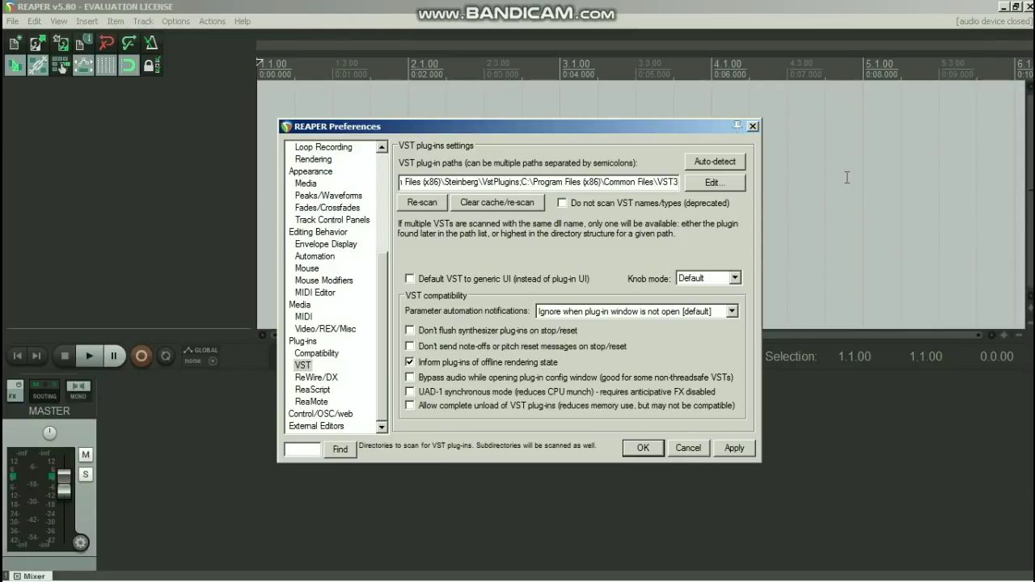
text(;)
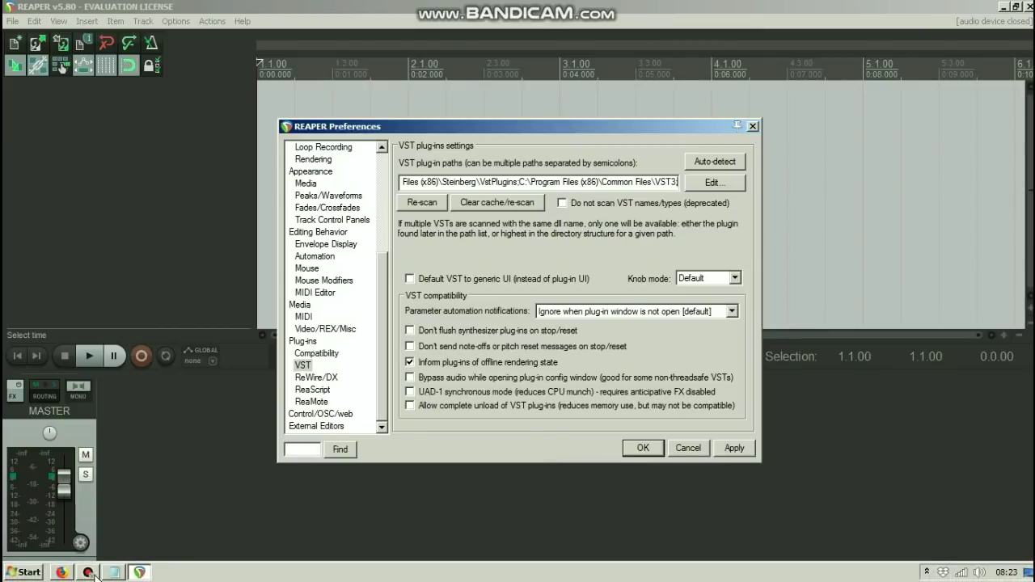
click(113, 573)
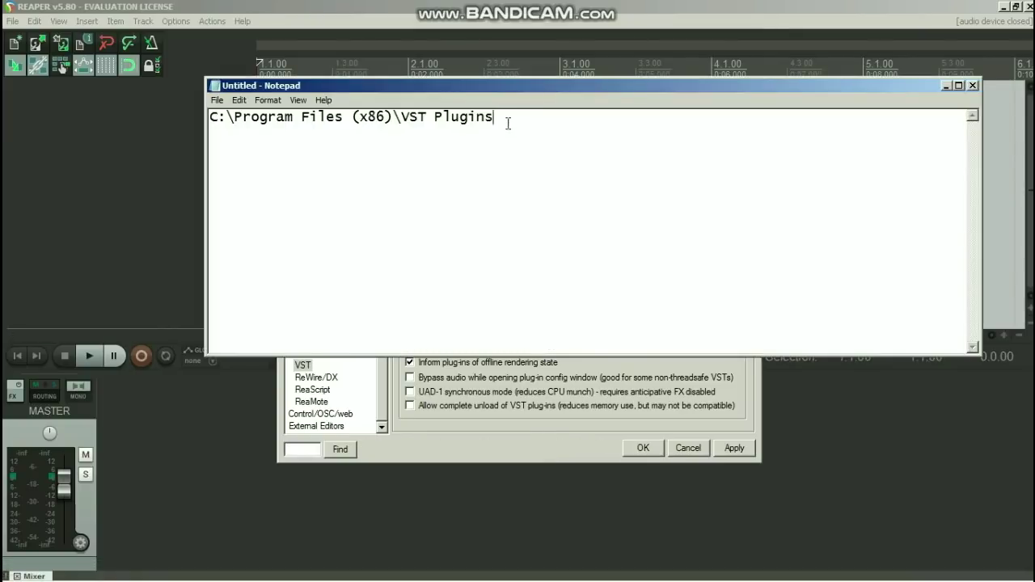
Step: Copy the saved C:\Program Files (x86)\VST Plugins path from the Notepad note
drag(507, 118, 209, 146)
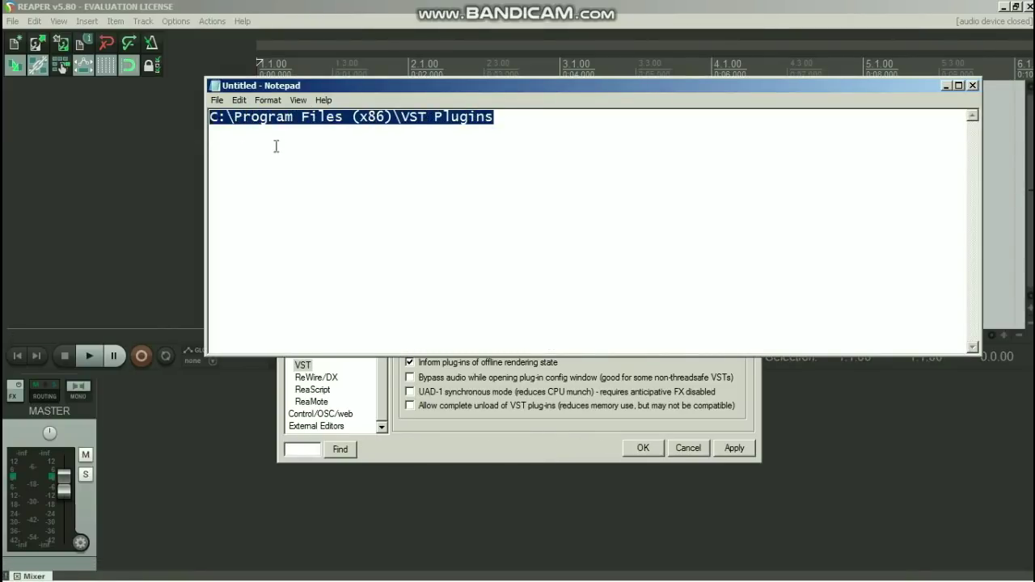
right_click(300, 121)
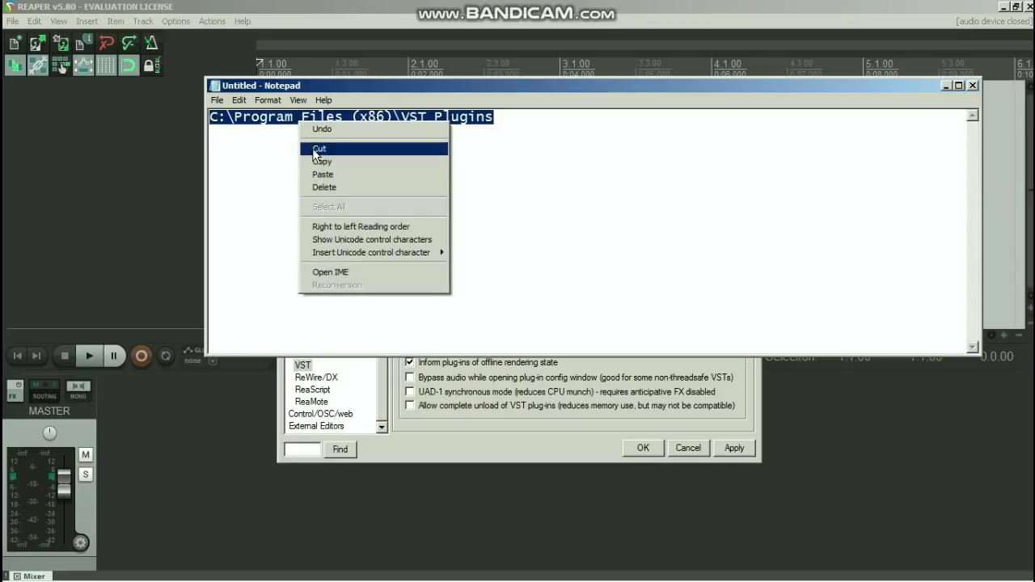
click(316, 161)
Step: Paste the path at the end of REAPER's VST plug-in paths, then apply and close Preferences
click(387, 42)
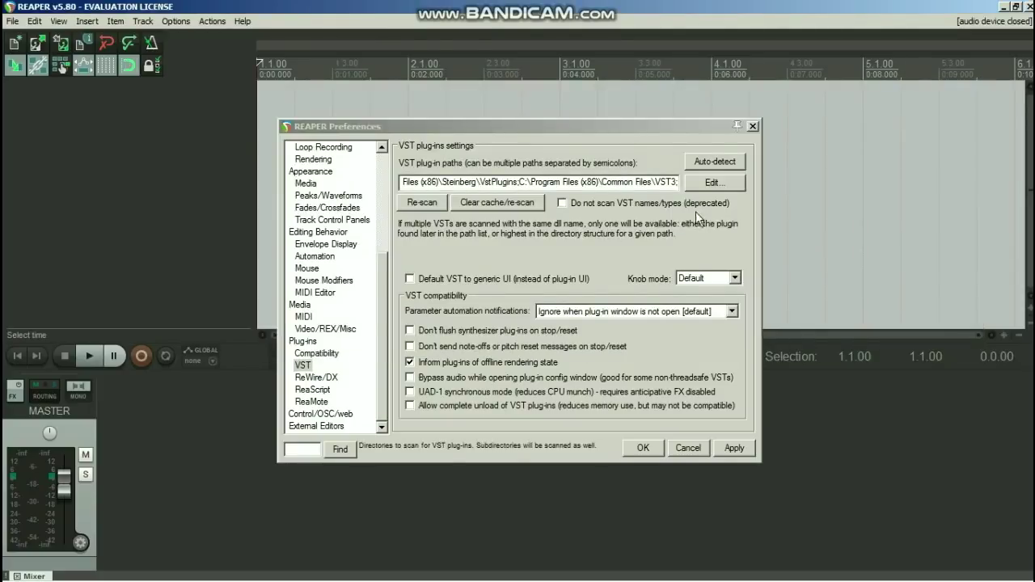
click(679, 182)
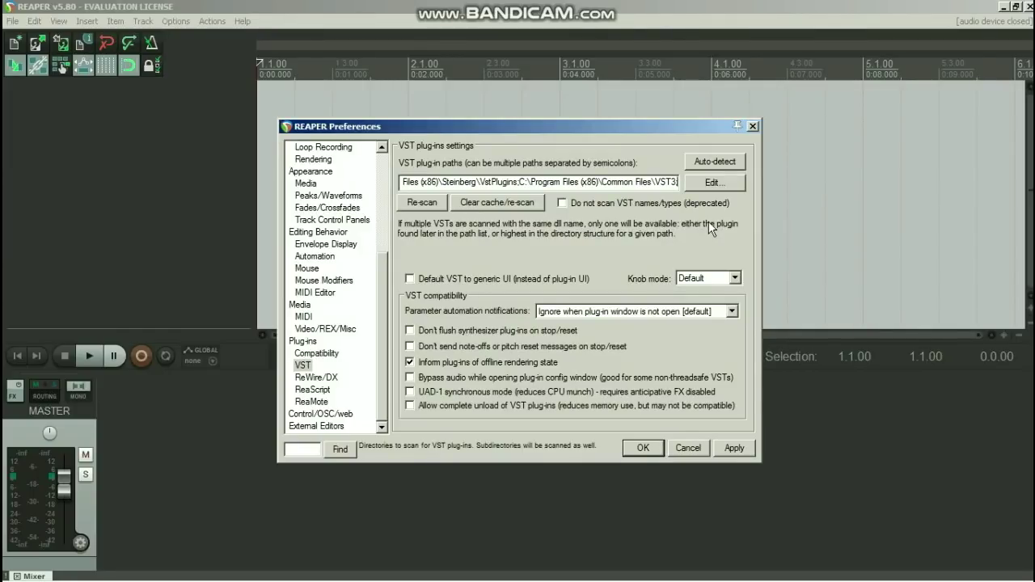
key(ctrl+v)
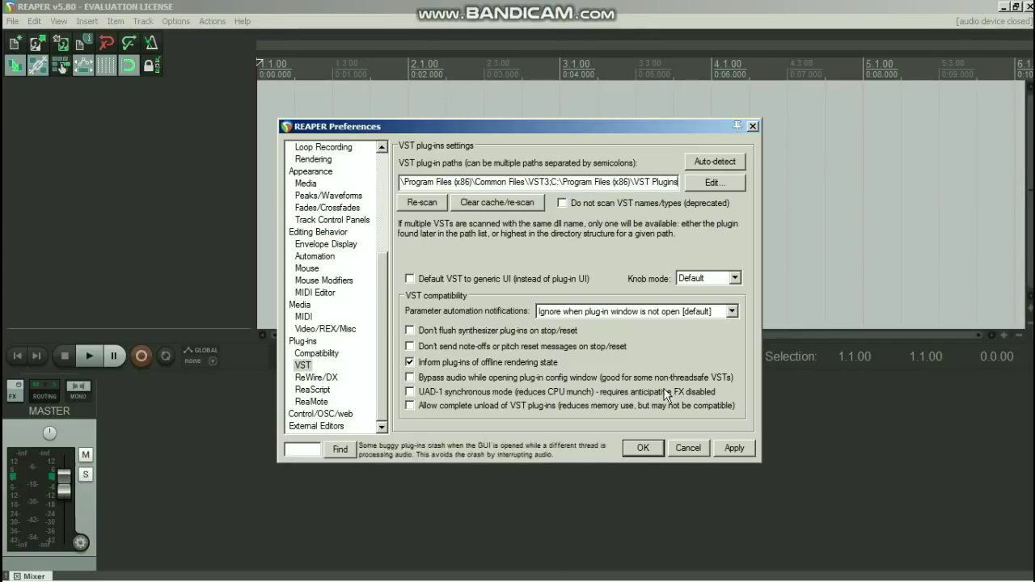
click(733, 447)
click(655, 449)
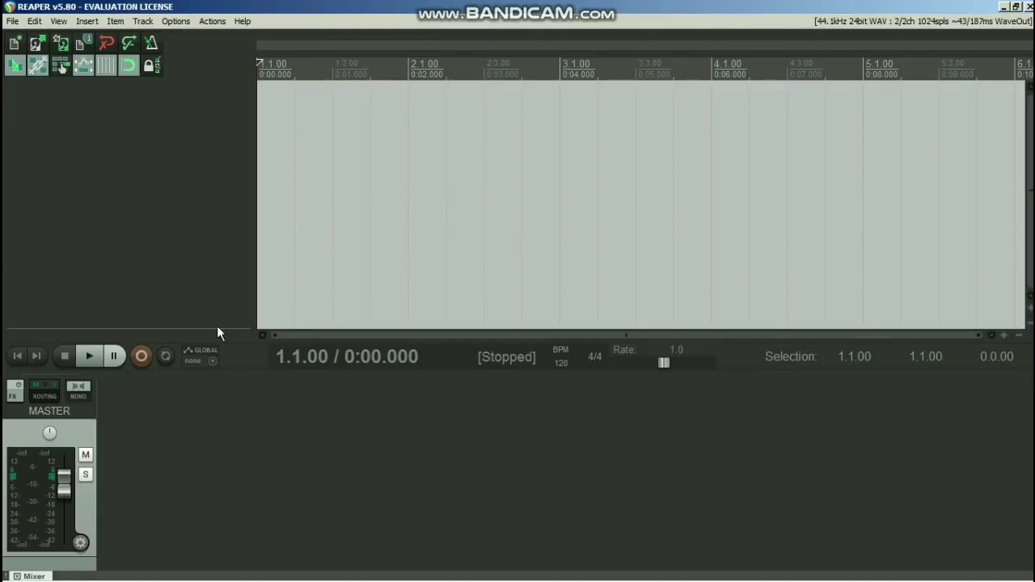
Step: Insert a new track carrying the MT-PowerDrumKit virtual instrument (VSTi)
right_click(114, 128)
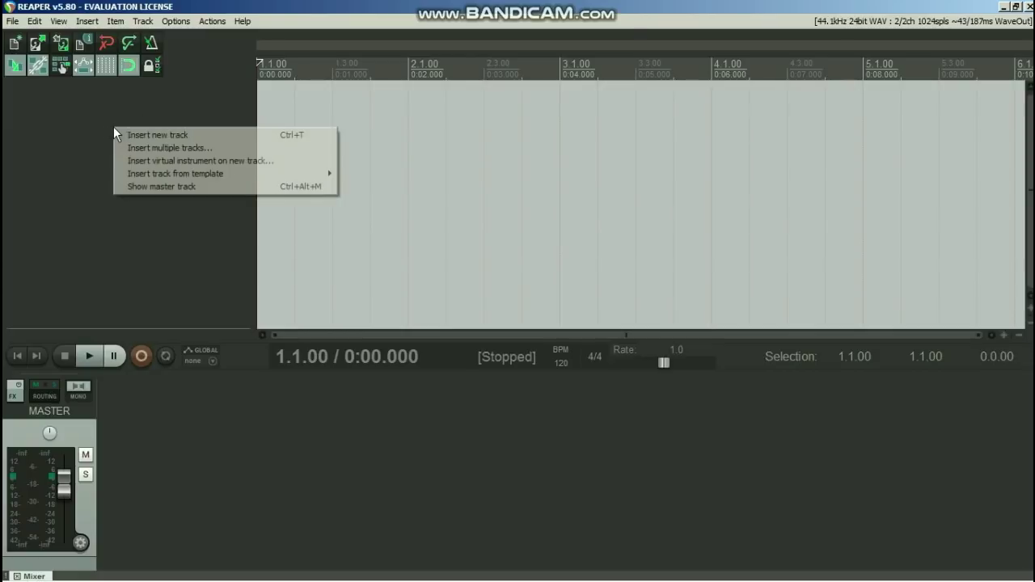
click(148, 161)
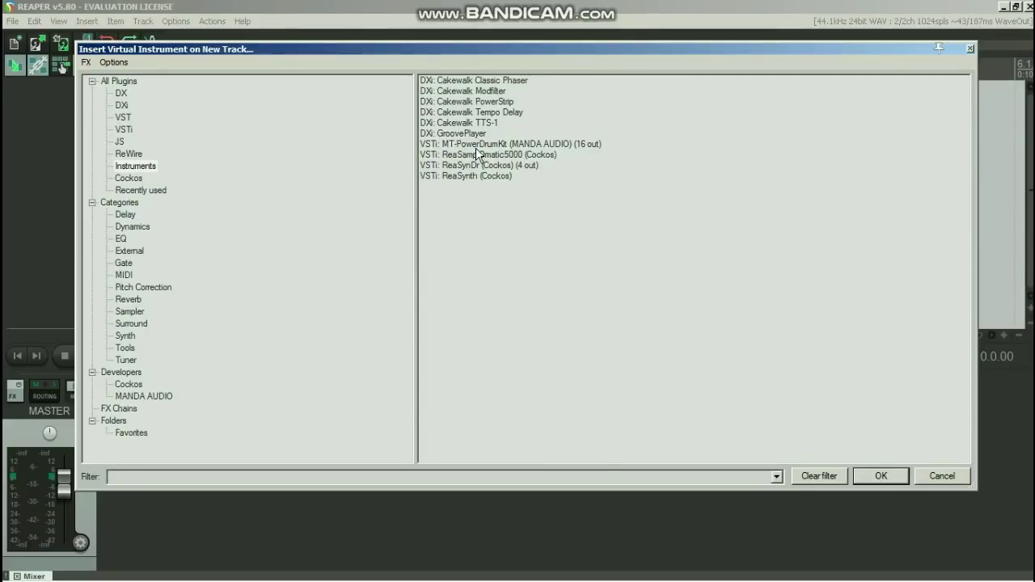
click(544, 145)
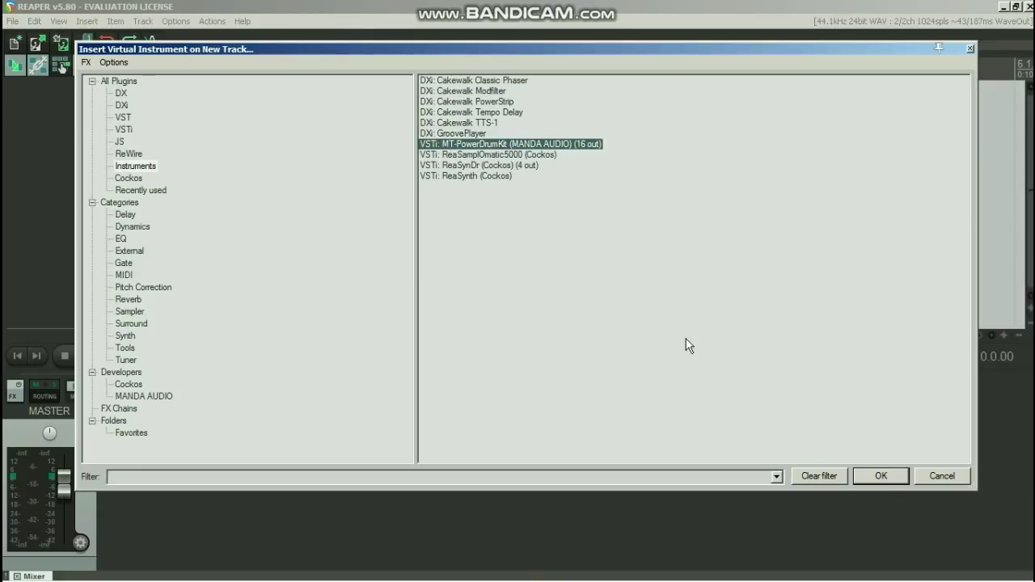
click(884, 479)
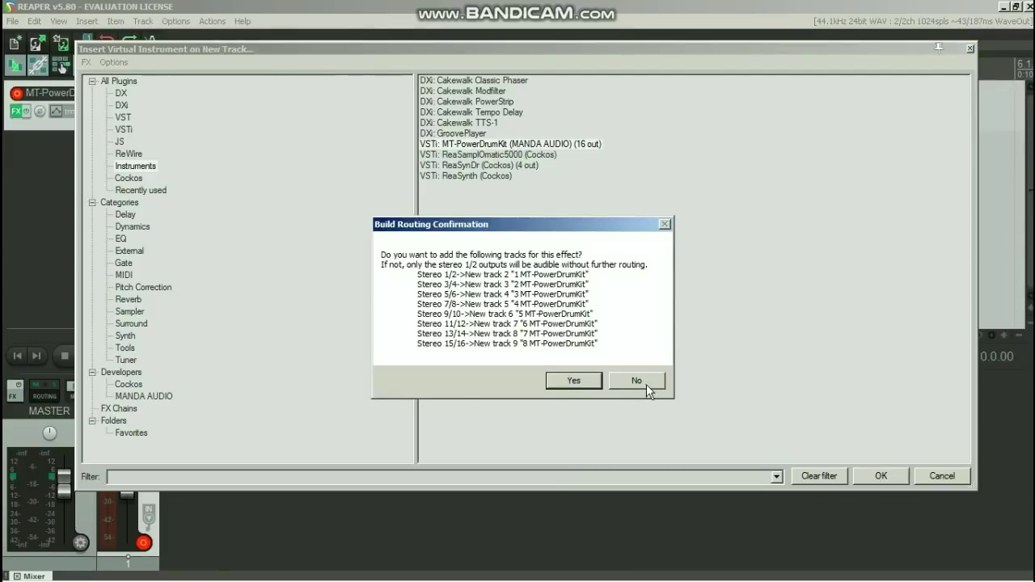
Step: Decline the extra output routing tracks, skip MT-PowerDrumKit's donation screen, and show GROOVES
click(638, 380)
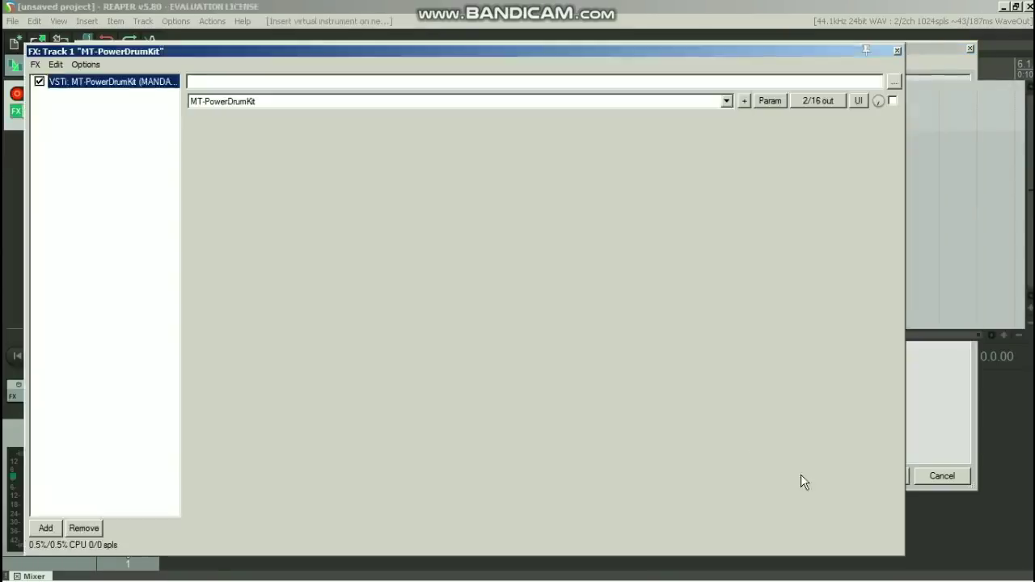
drag(745, 51, 796, 15)
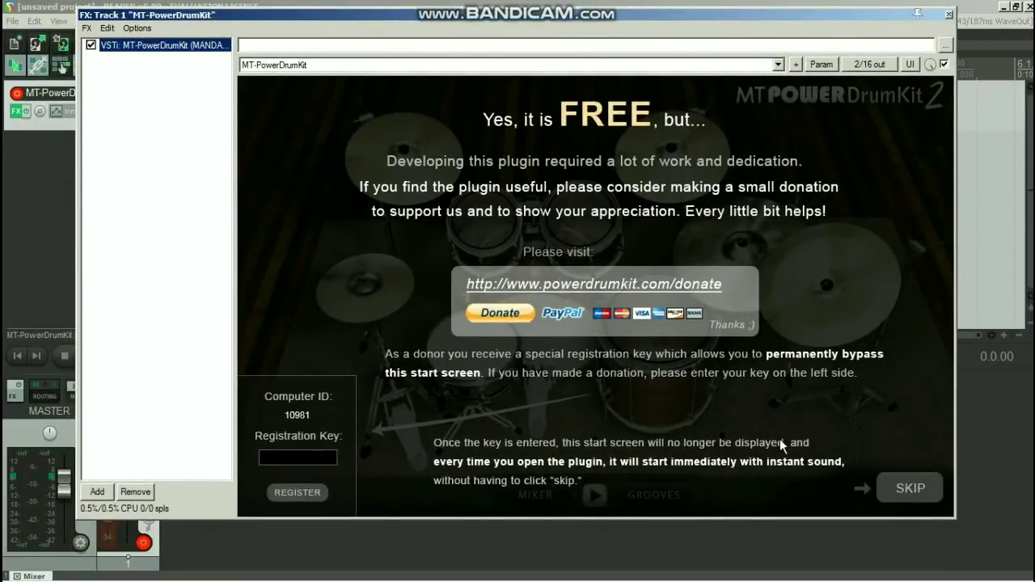
click(911, 491)
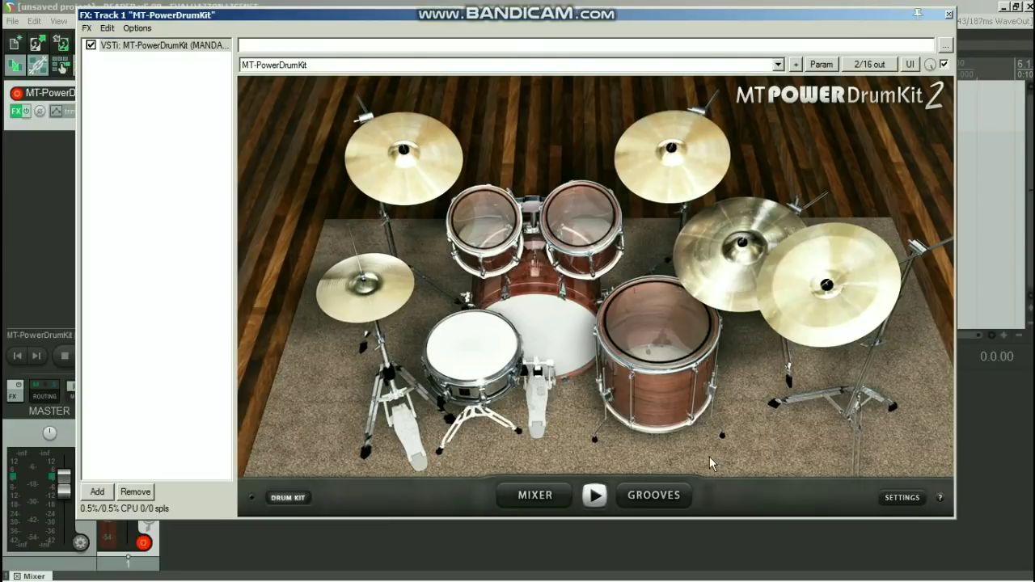
click(655, 496)
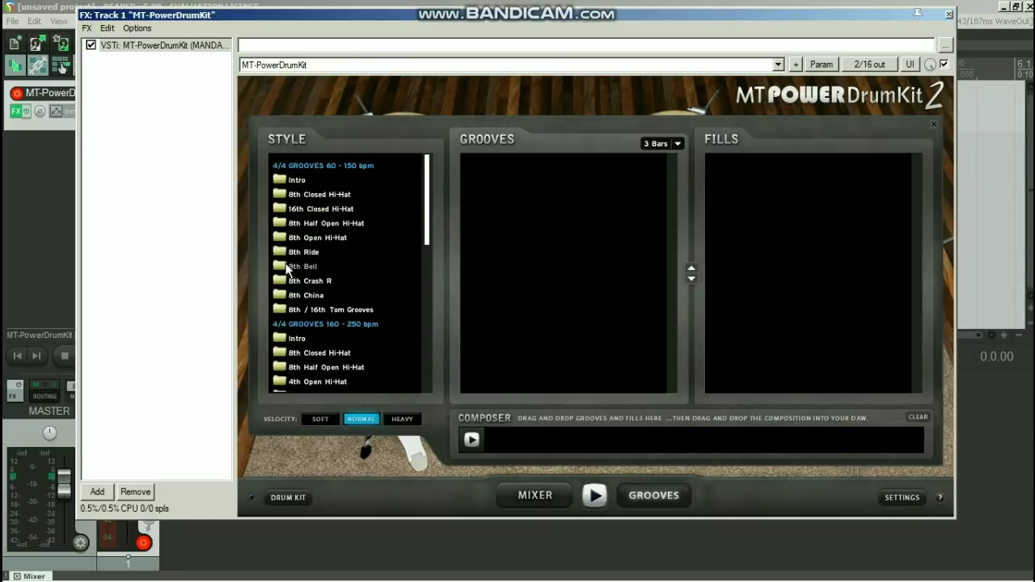
Step: Place Intro 01, then 8th Closed Hi-Hat Groove 01 after it, in the composer
click(303, 180)
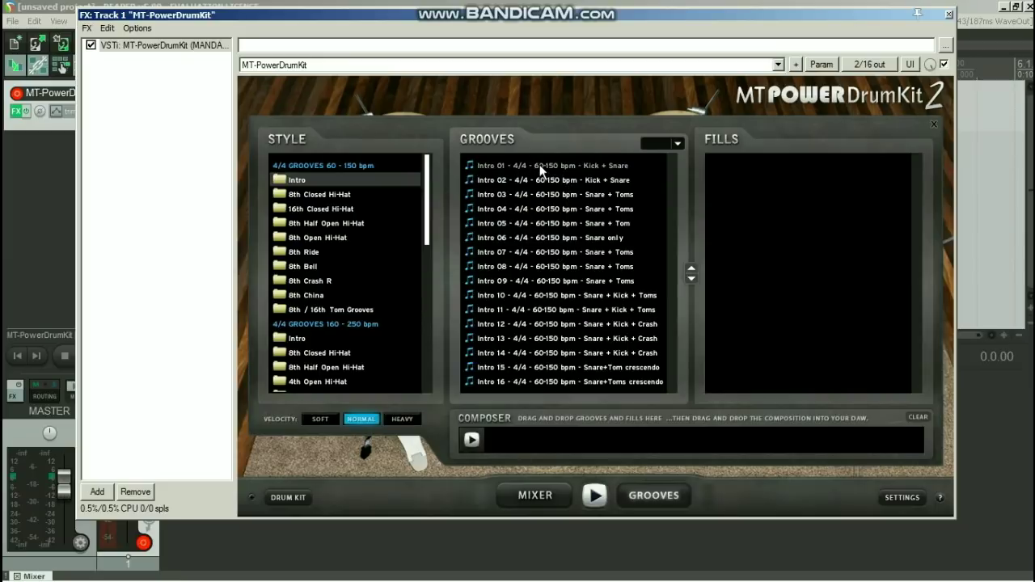
drag(540, 164, 516, 409)
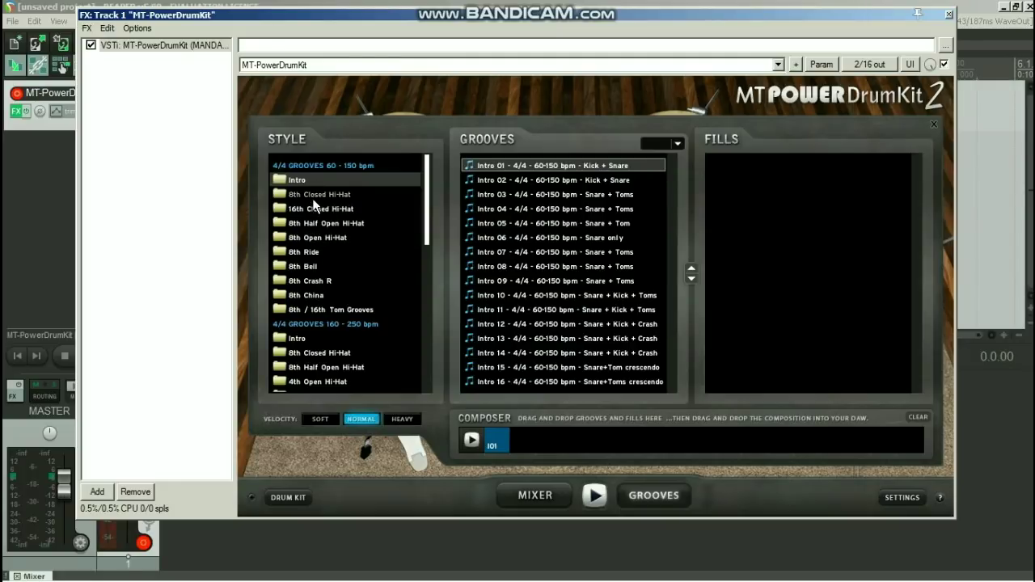
click(322, 194)
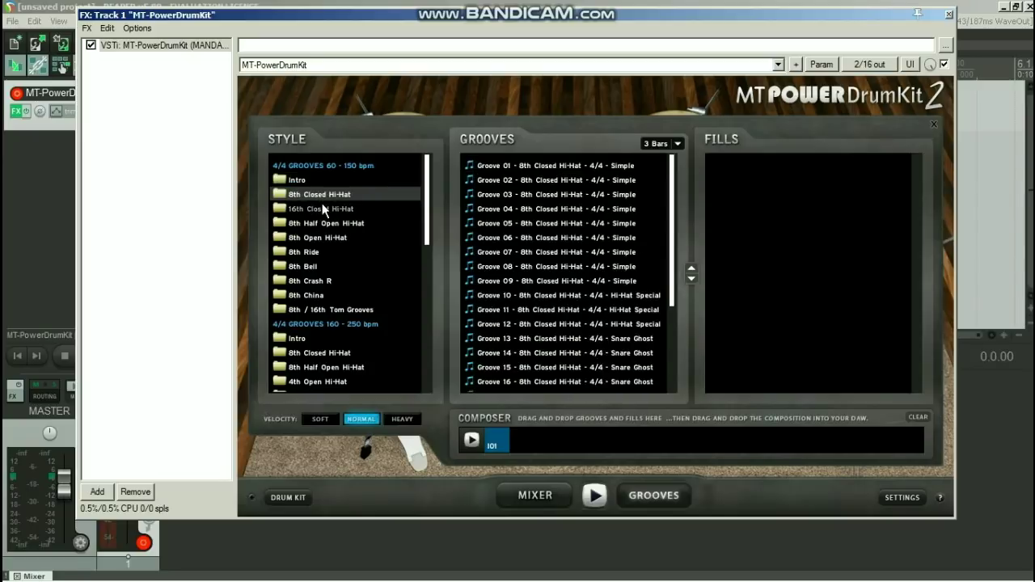
click(323, 209)
click(327, 224)
click(320, 238)
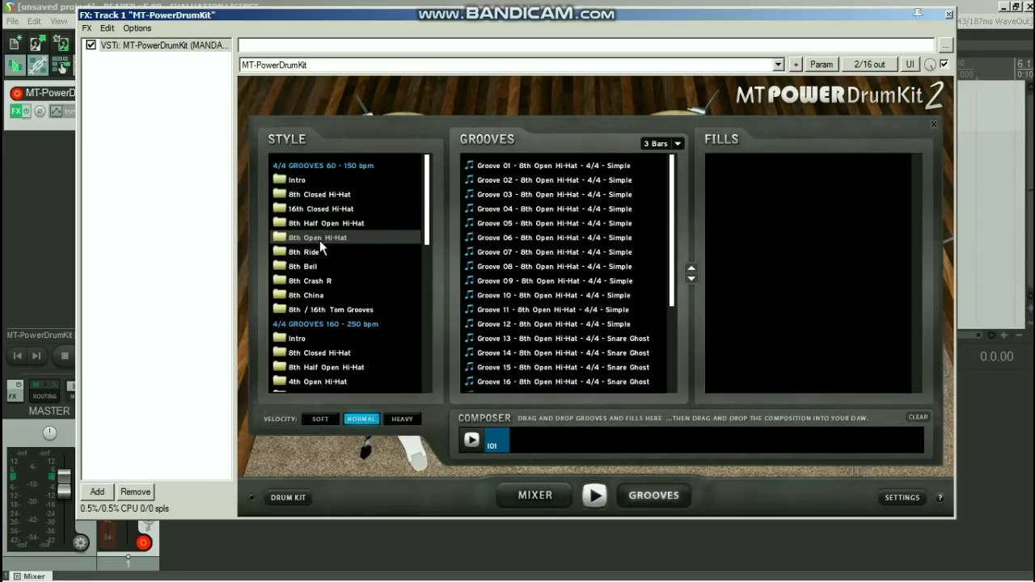
click(308, 252)
click(308, 268)
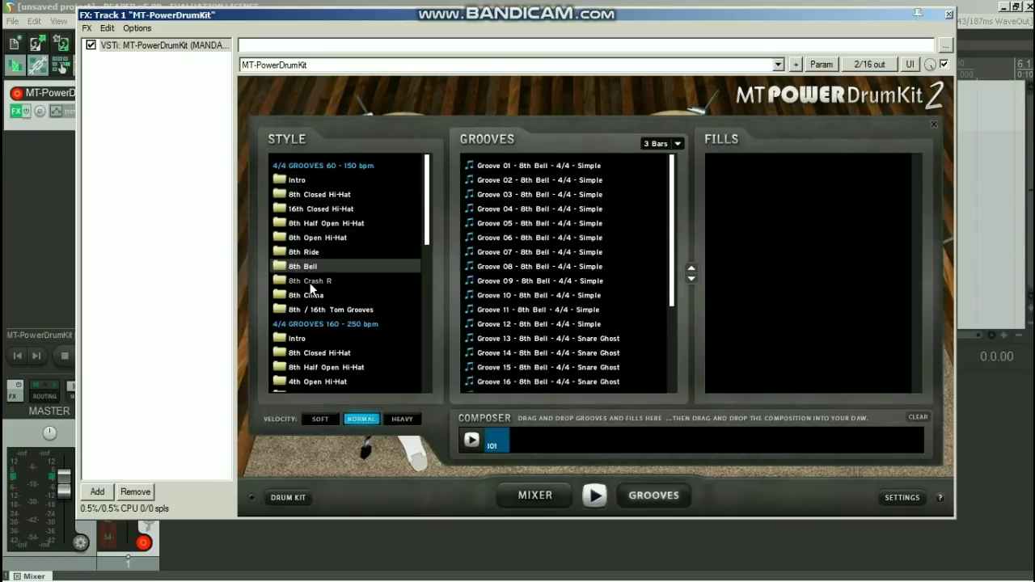
click(312, 281)
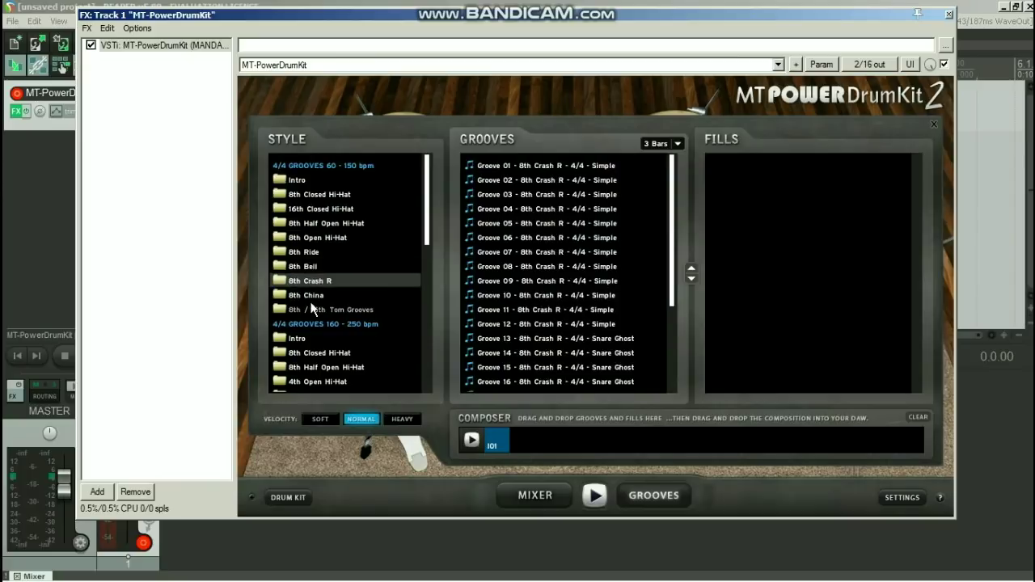
click(315, 194)
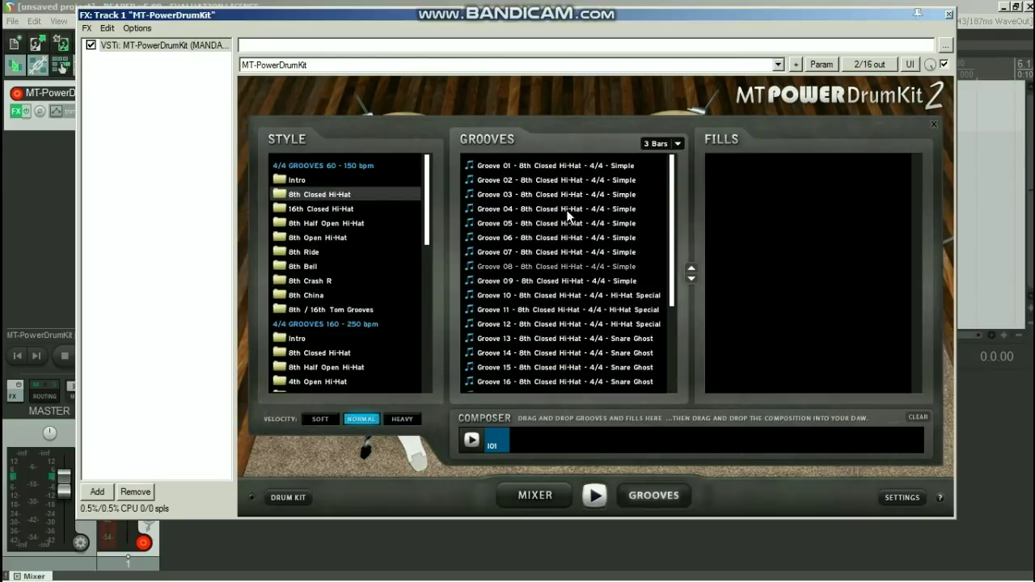
drag(536, 165, 526, 444)
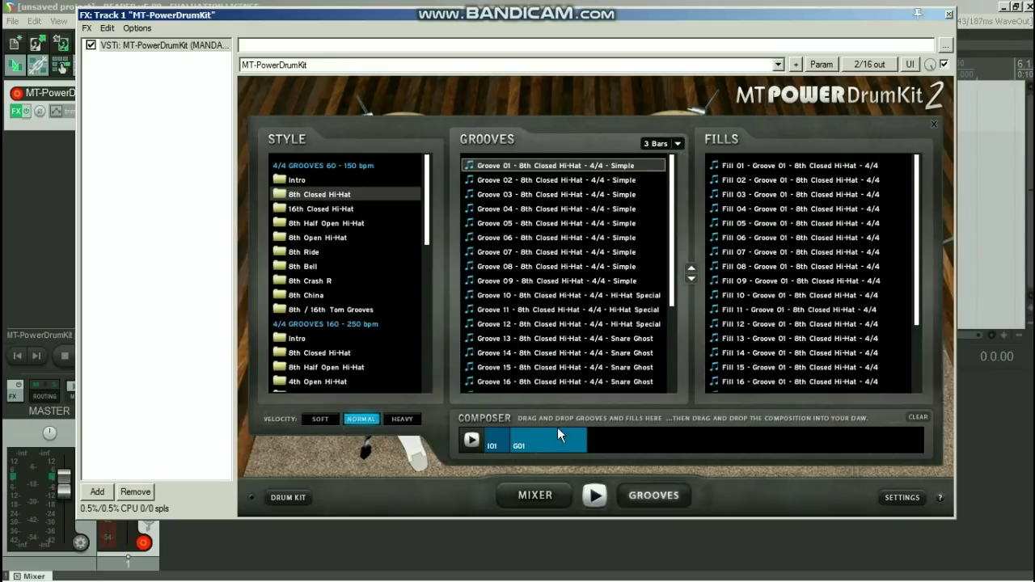
click(681, 143)
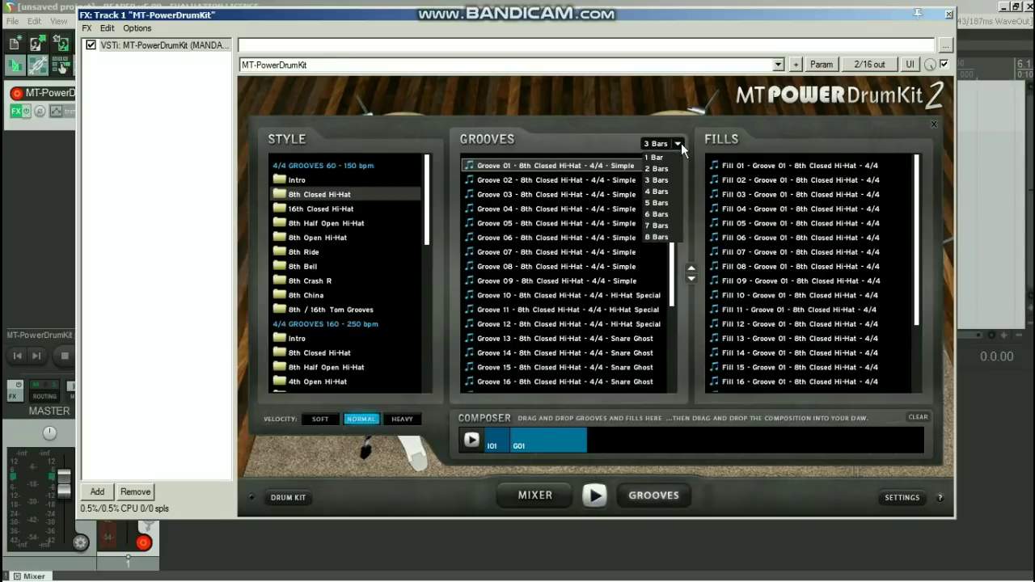
Step: Keep the groove length at 3 Bars and add Fill 01 after G01
click(663, 185)
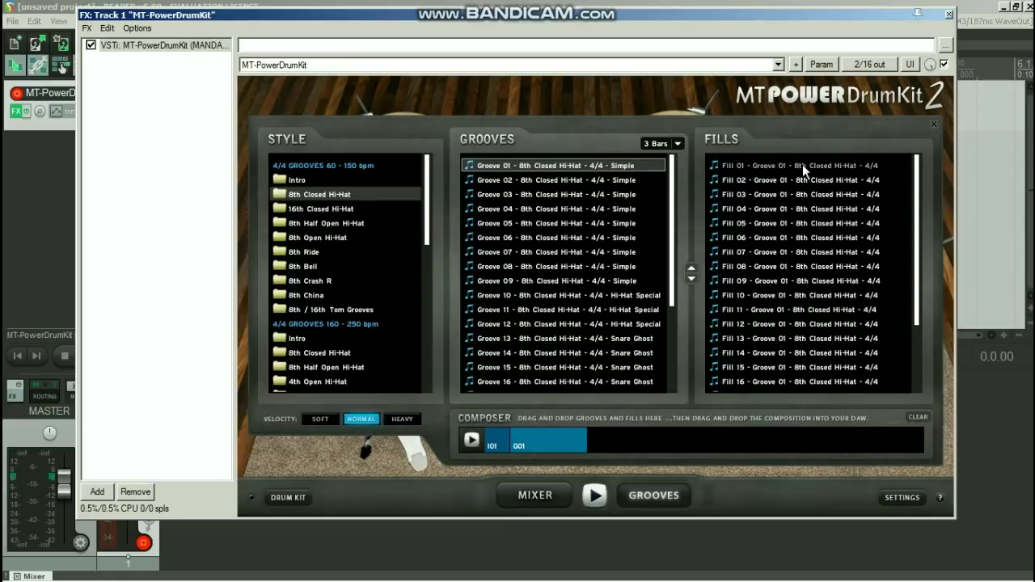
drag(802, 164, 605, 437)
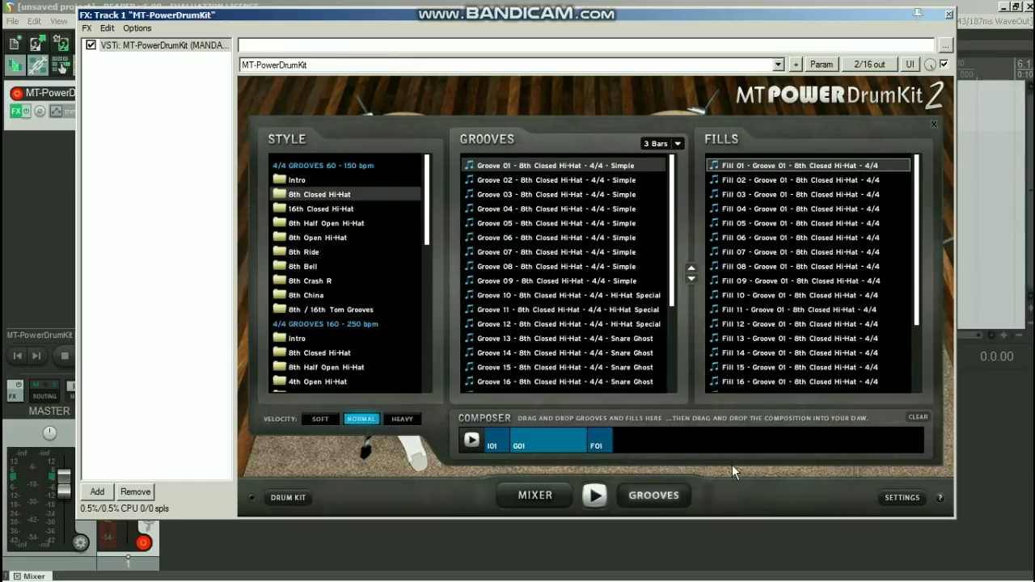
mouse_move(543, 443)
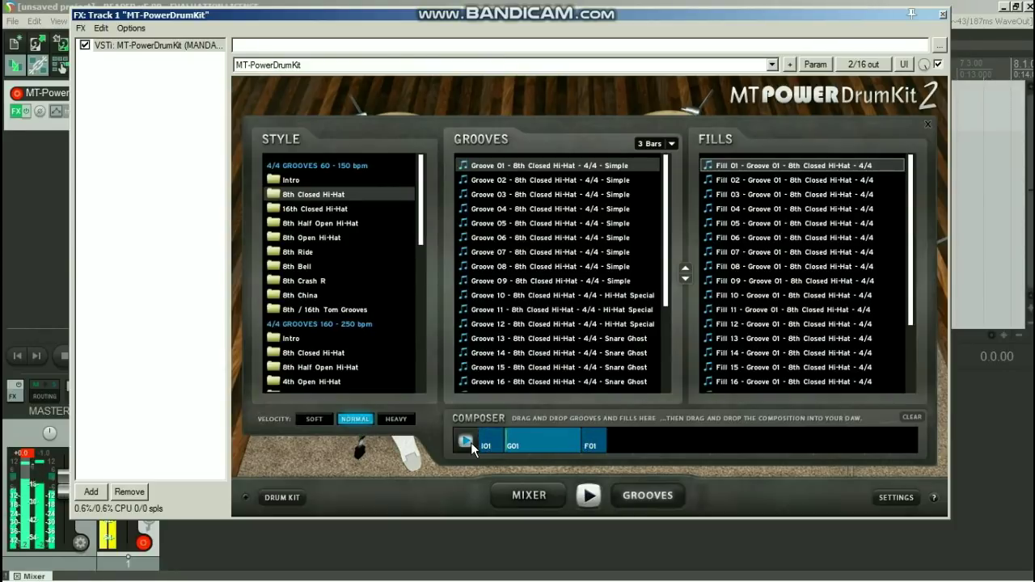
Step: Stop the composer's preview of the I01, G01, F01 composition
click(471, 442)
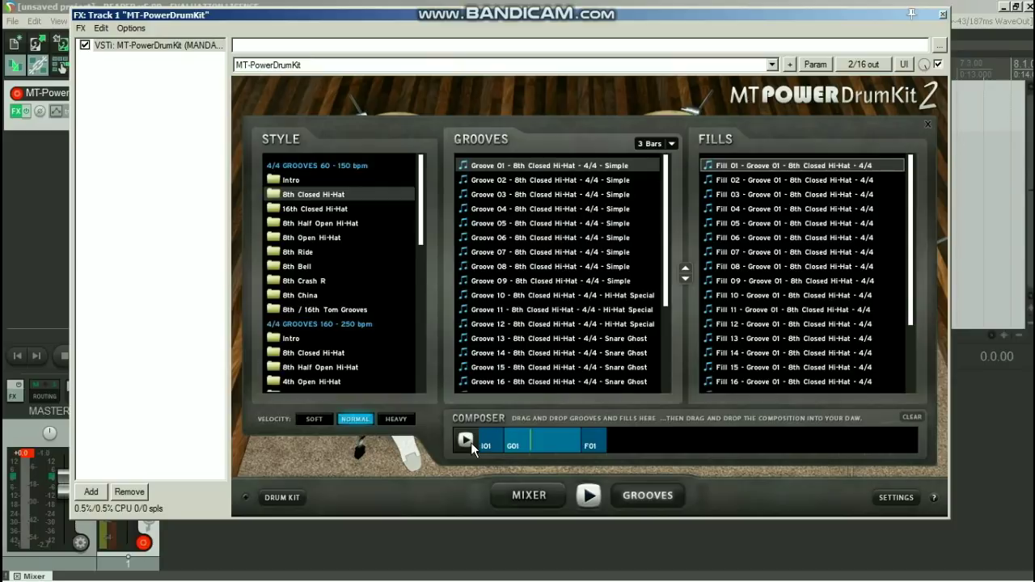
Step: Drop the composition onto the drum track as MIDI item 'MTPDK Composition - mtpdk.mid'
drag(522, 19, 891, 31)
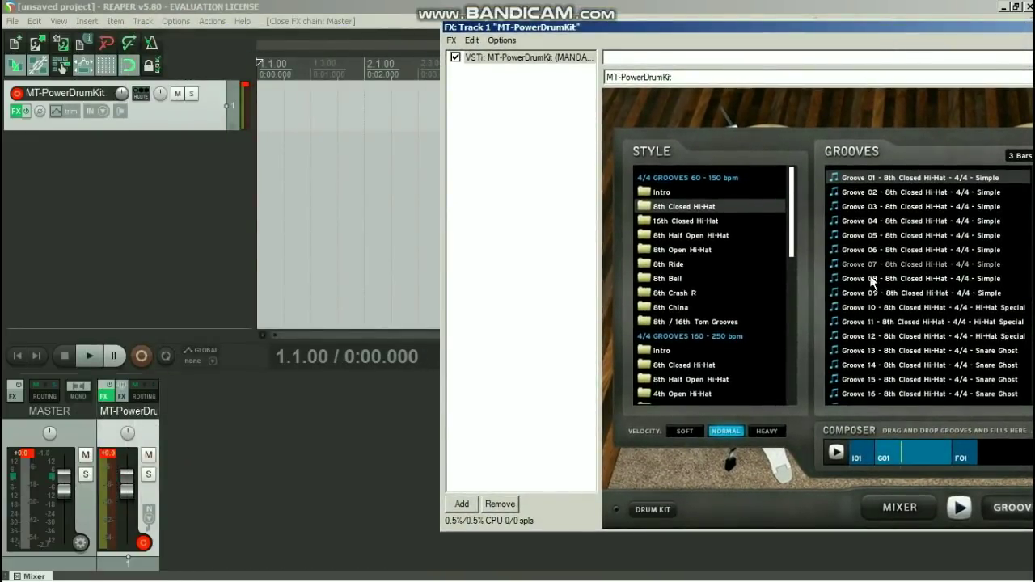
mouse_move(859, 458)
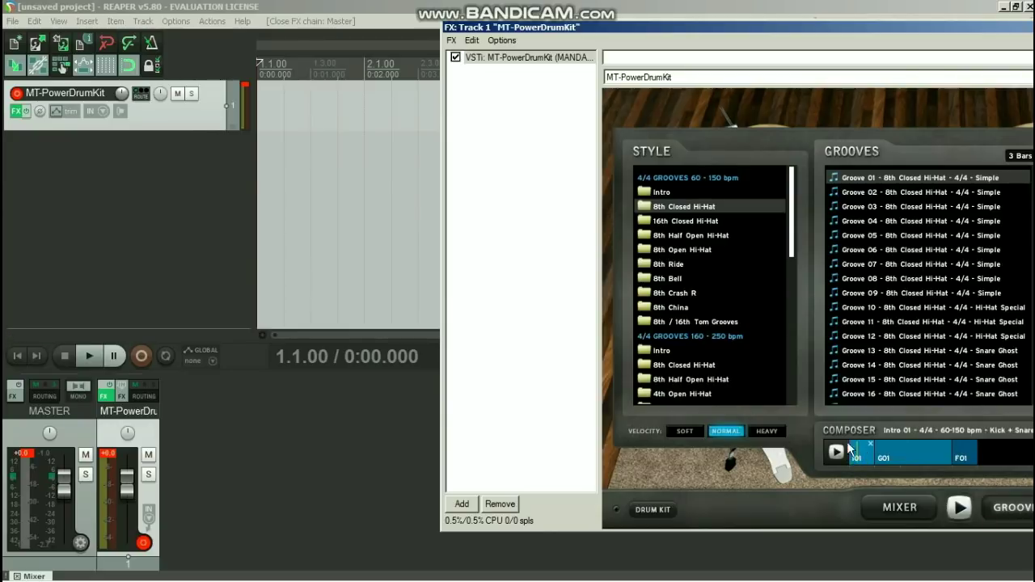
drag(862, 452, 265, 89)
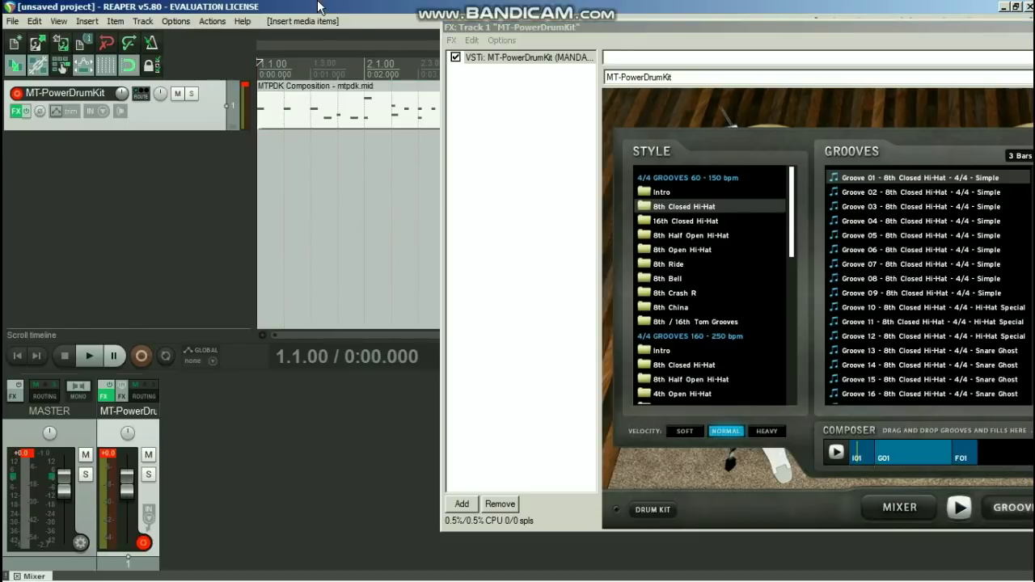
drag(521, 24, 324, 494)
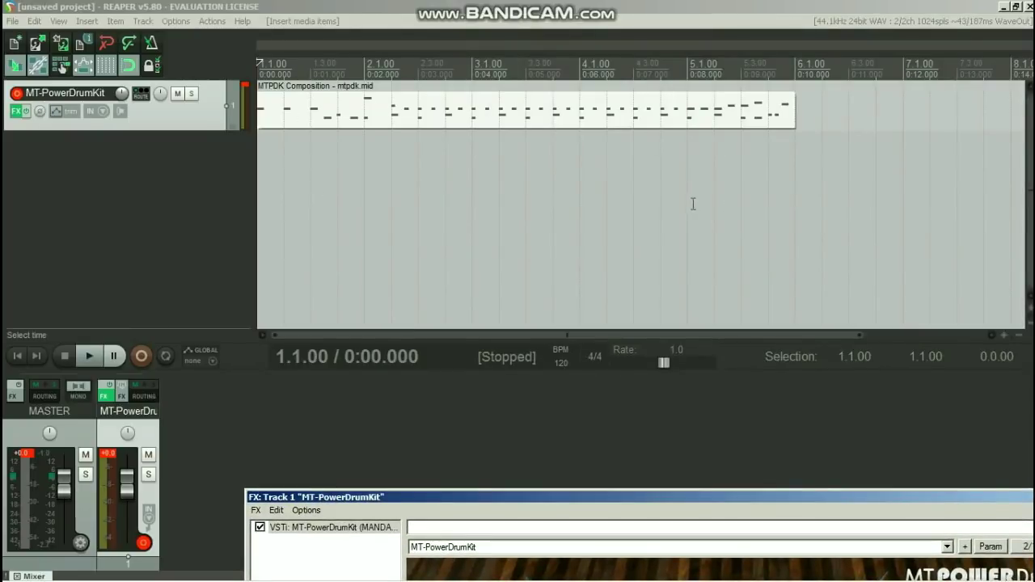
key(space)
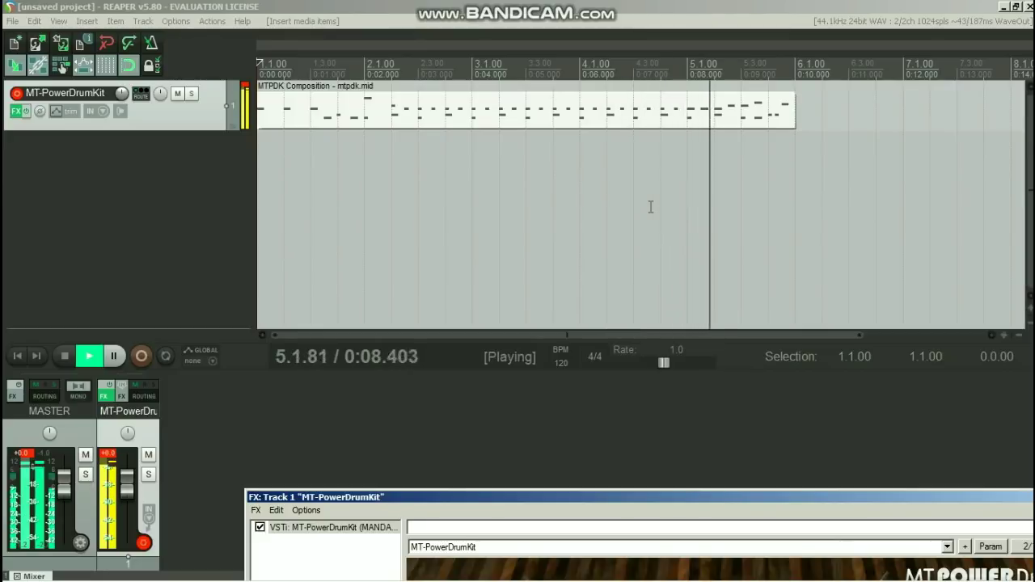
key(space)
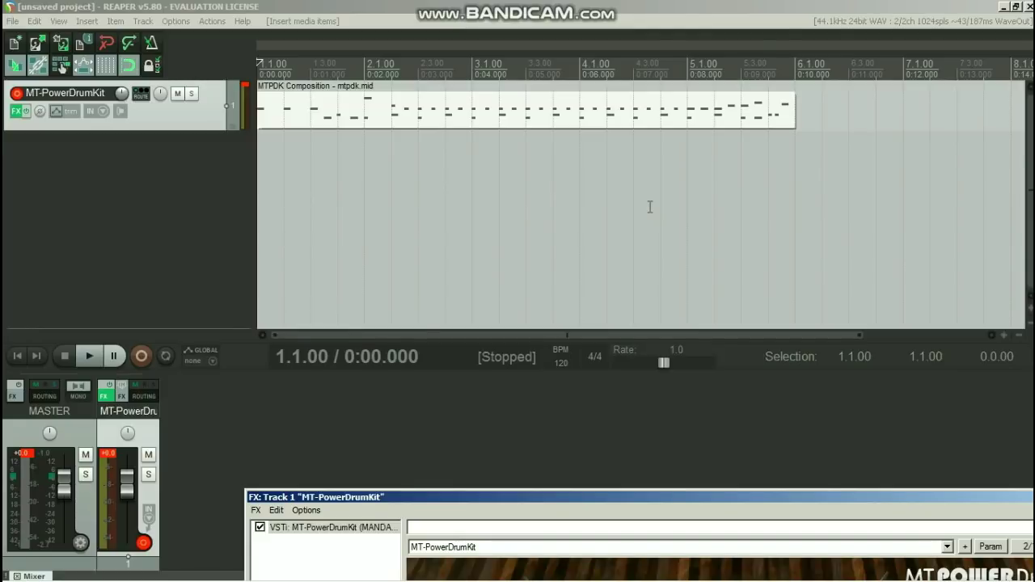
double_click(615, 121)
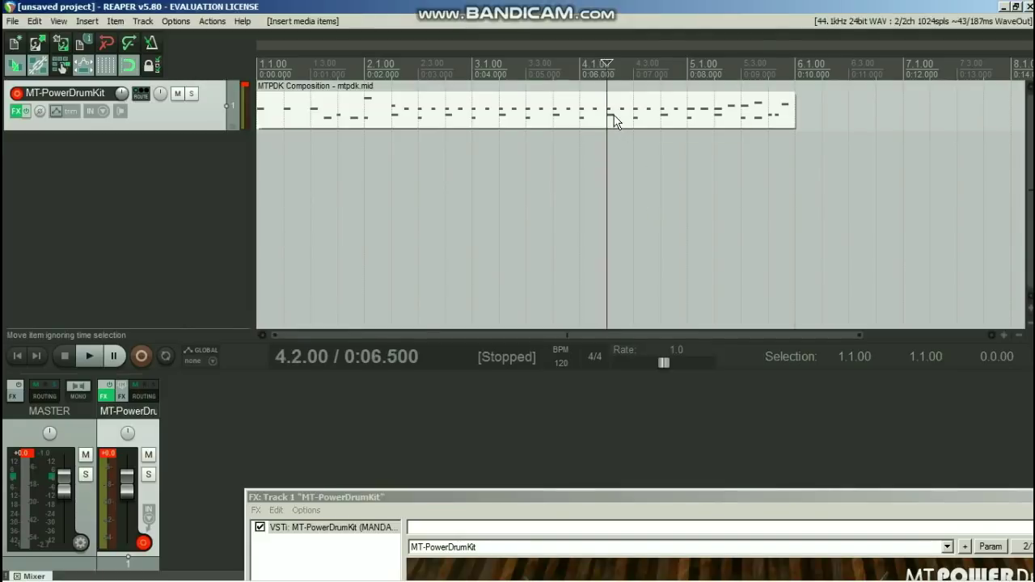
scroll(560, 282, up, 4)
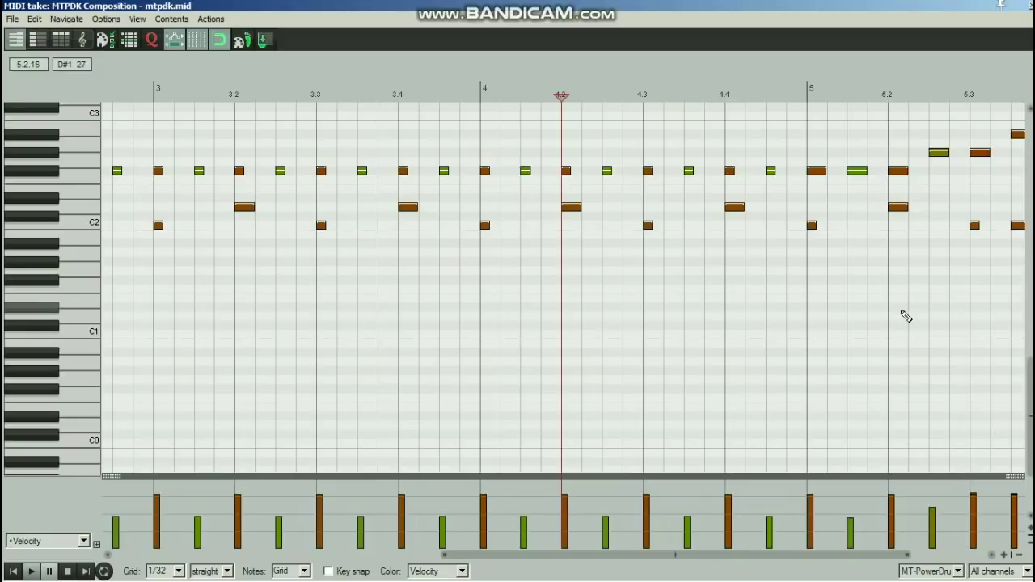
scroll(751, 324, down, 4)
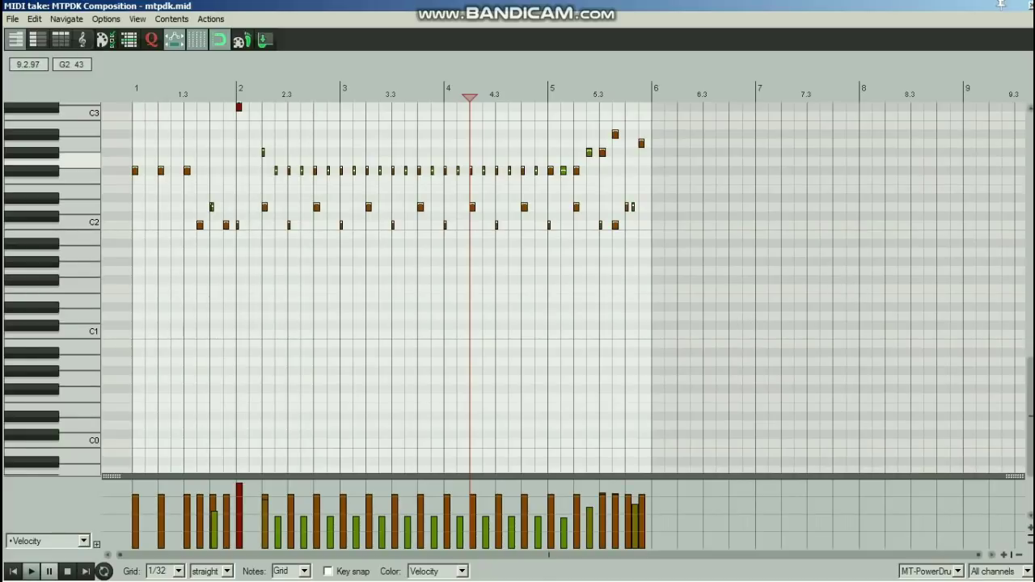
click(1030, 5)
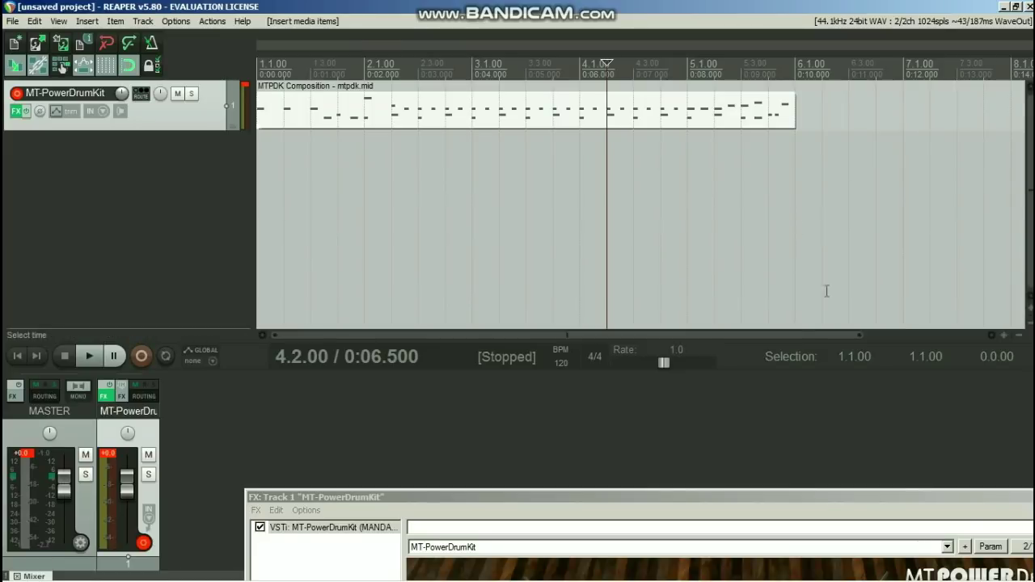
Step: Move the FX: Track 1 window back up into full view
drag(780, 499, 651, 339)
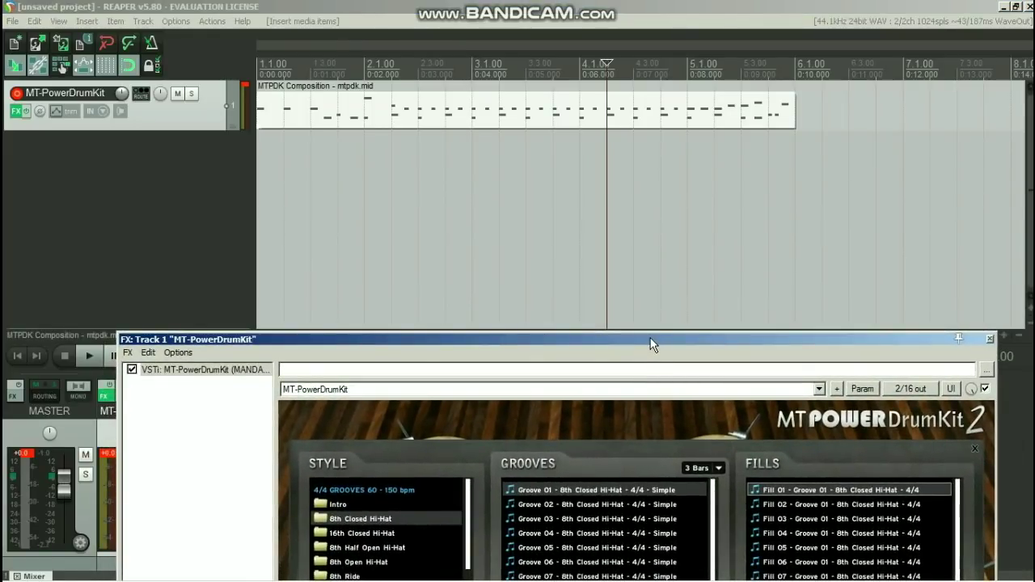